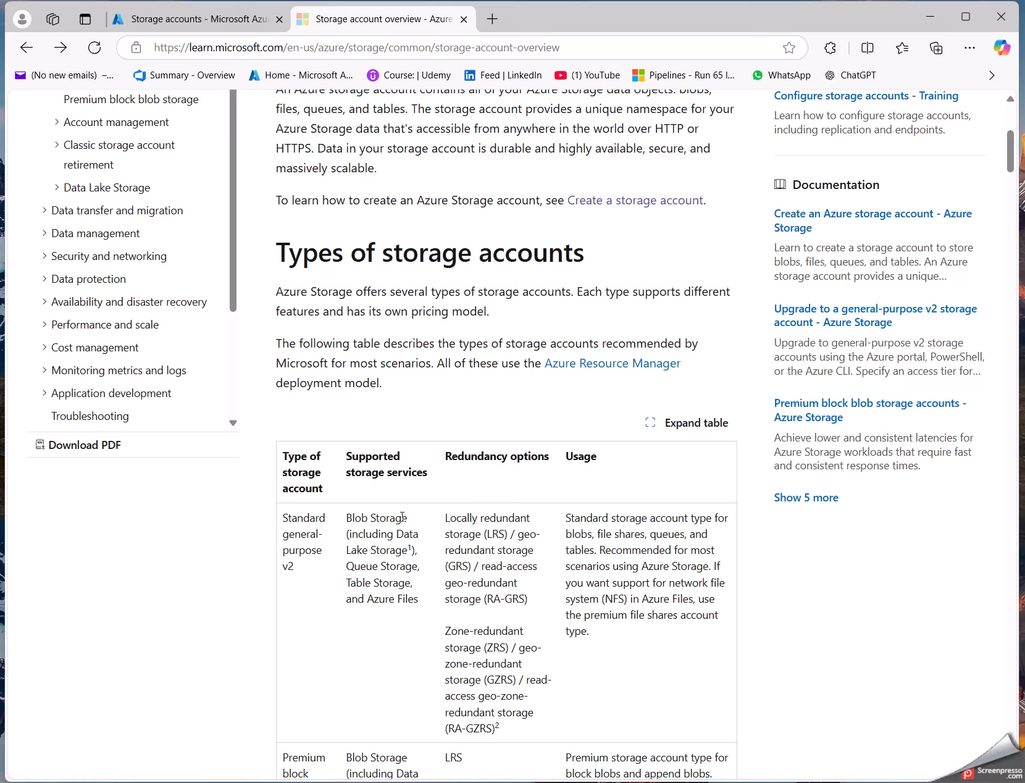
Read the storage account types table in the overview article, covering supported services, redundancy options and usage, and its footnotes.
drag(352, 520, 397, 567)
scroll(659, 537, down, 1)
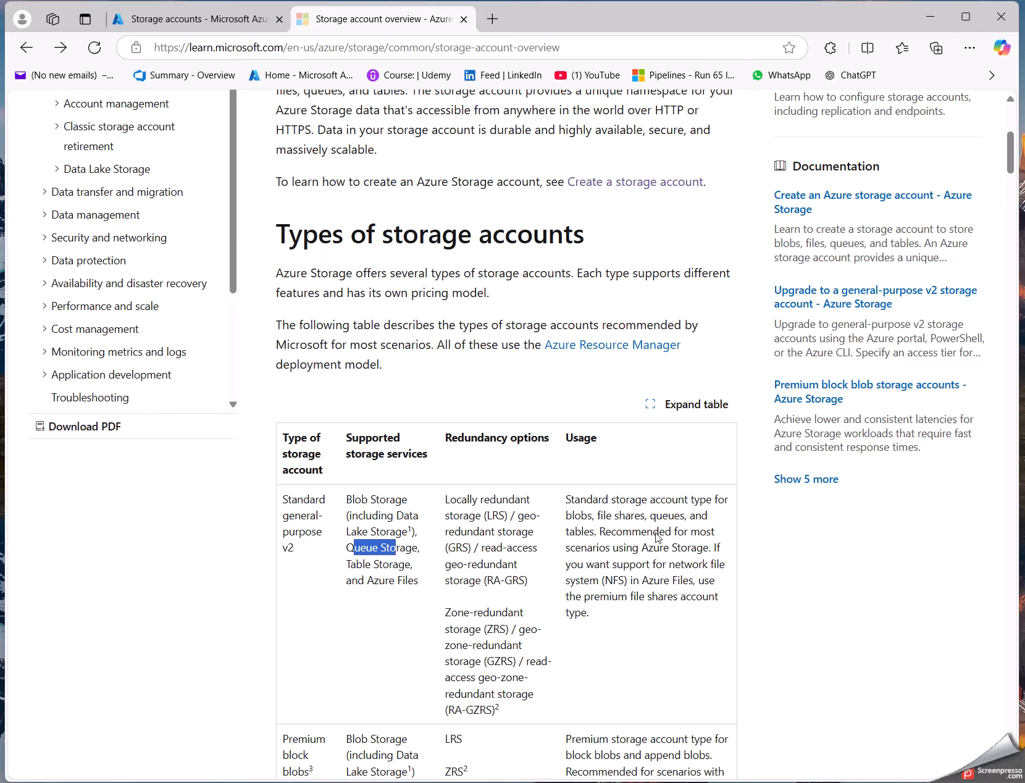
scroll(658, 537, down, 2)
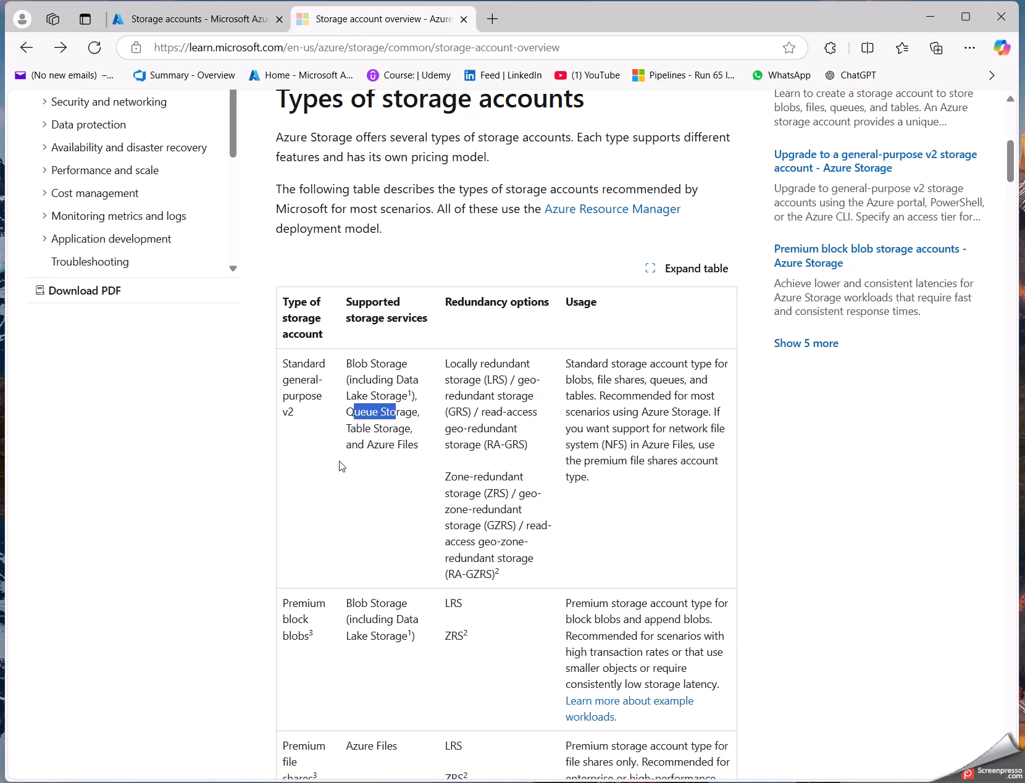
drag(368, 445, 419, 445)
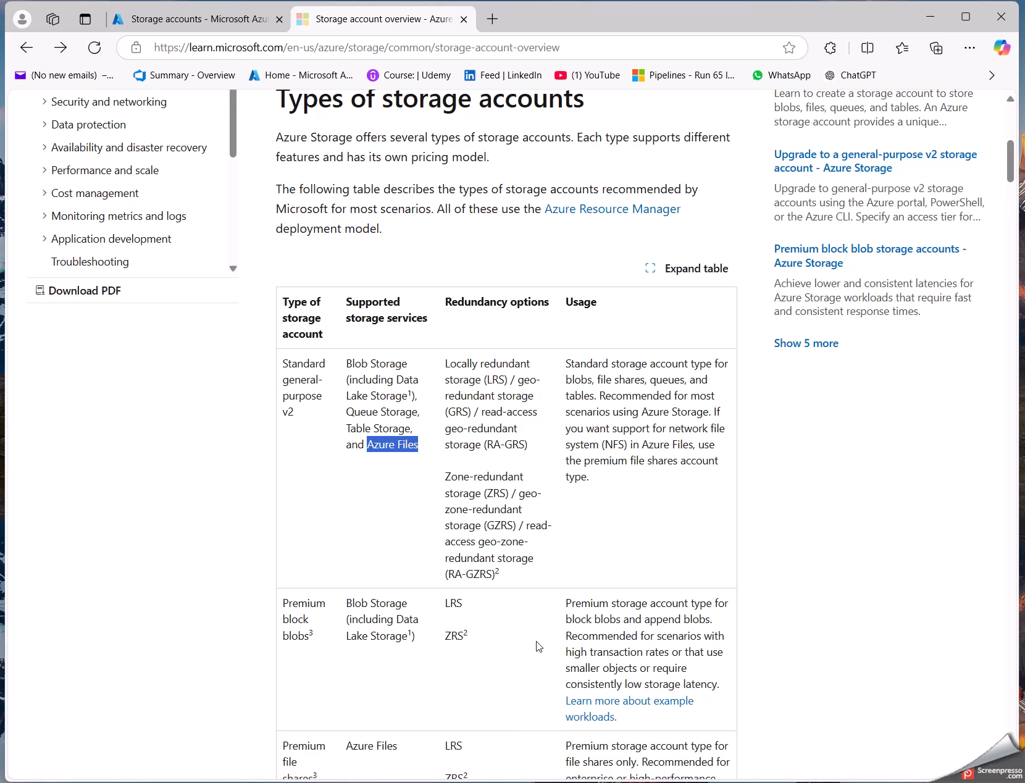
scroll(520, 574, down, 1)
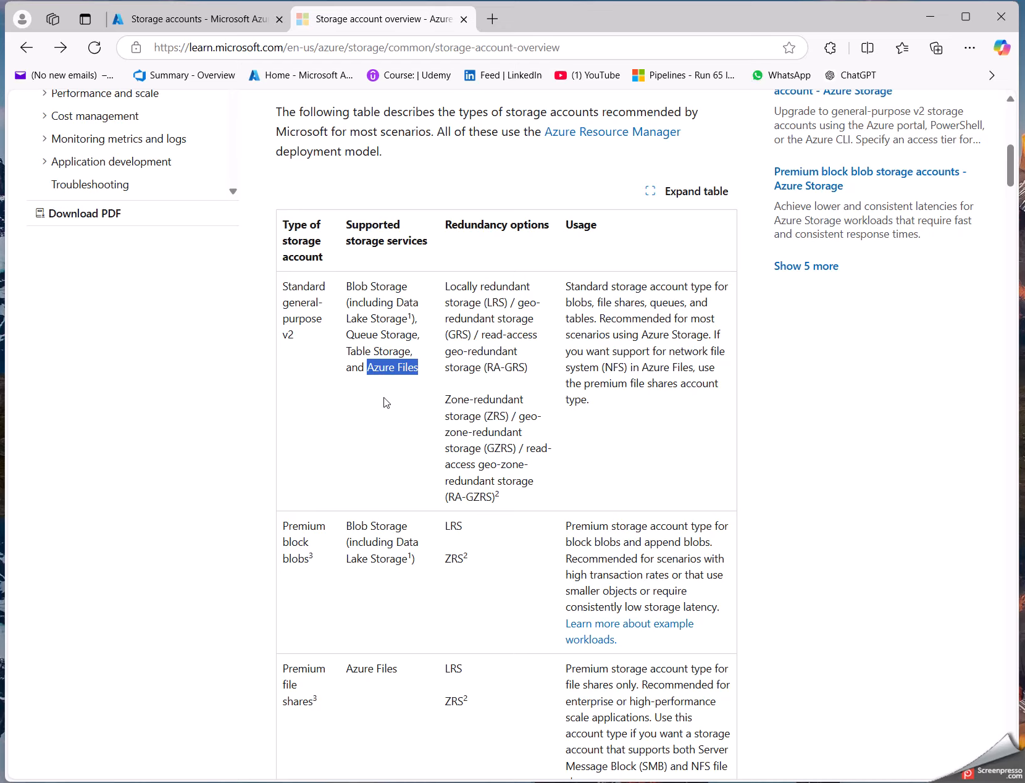
drag(347, 350, 412, 352)
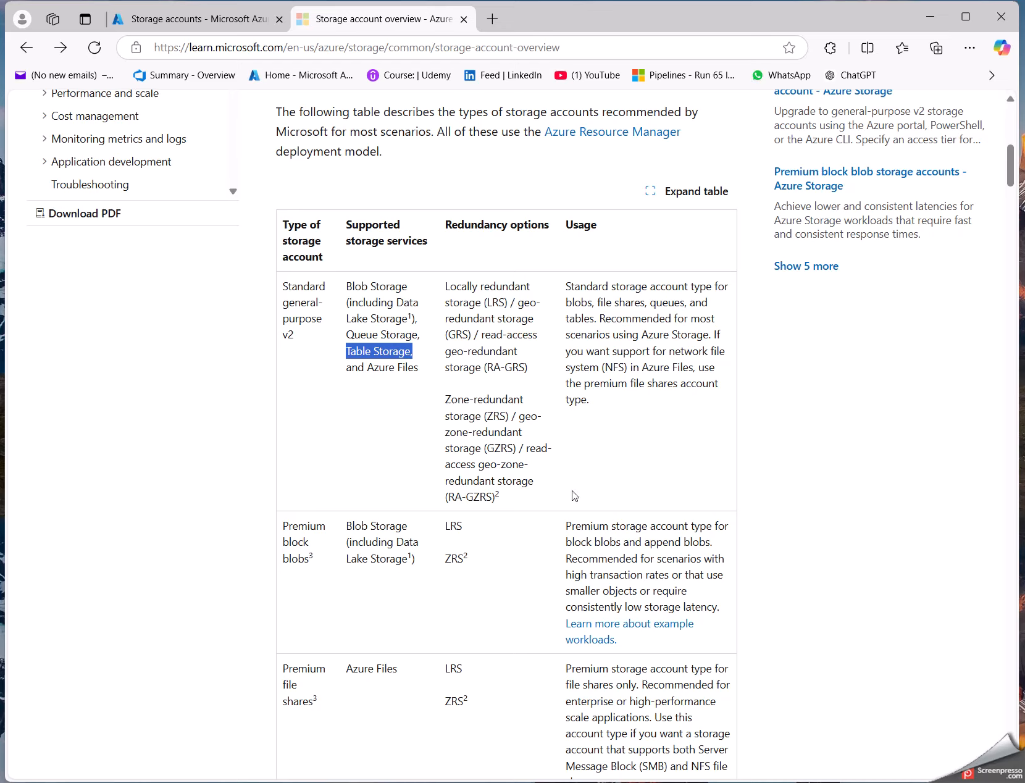
triple_click(359, 331)
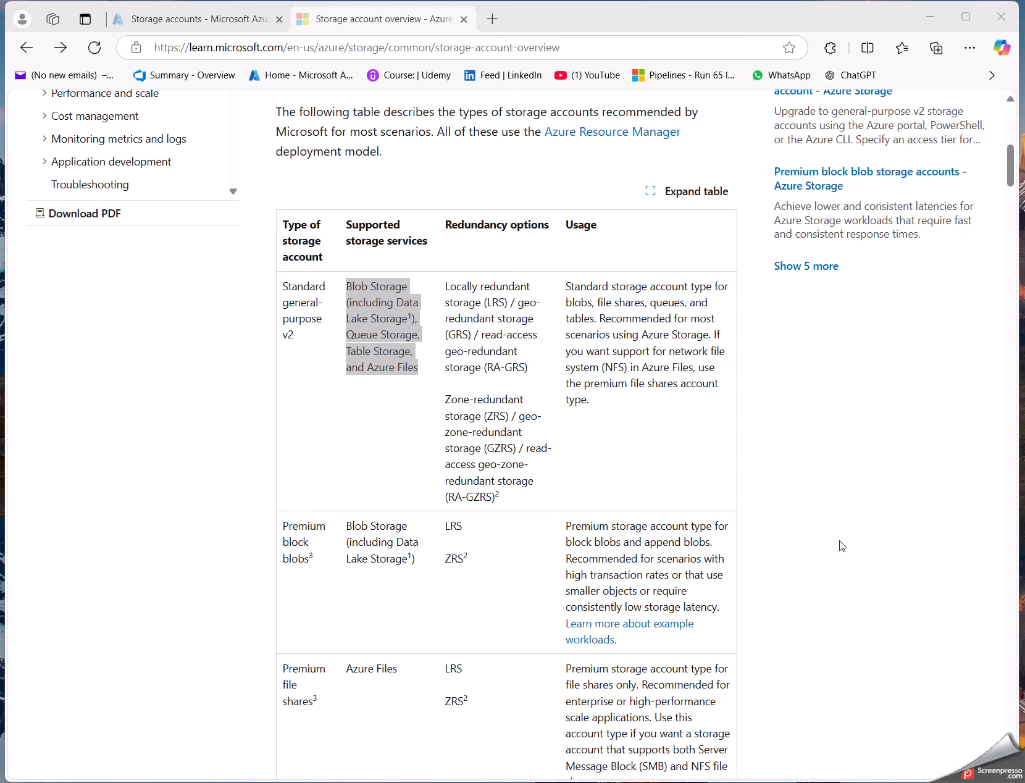
click(845, 519)
scroll(842, 521, down, 6)
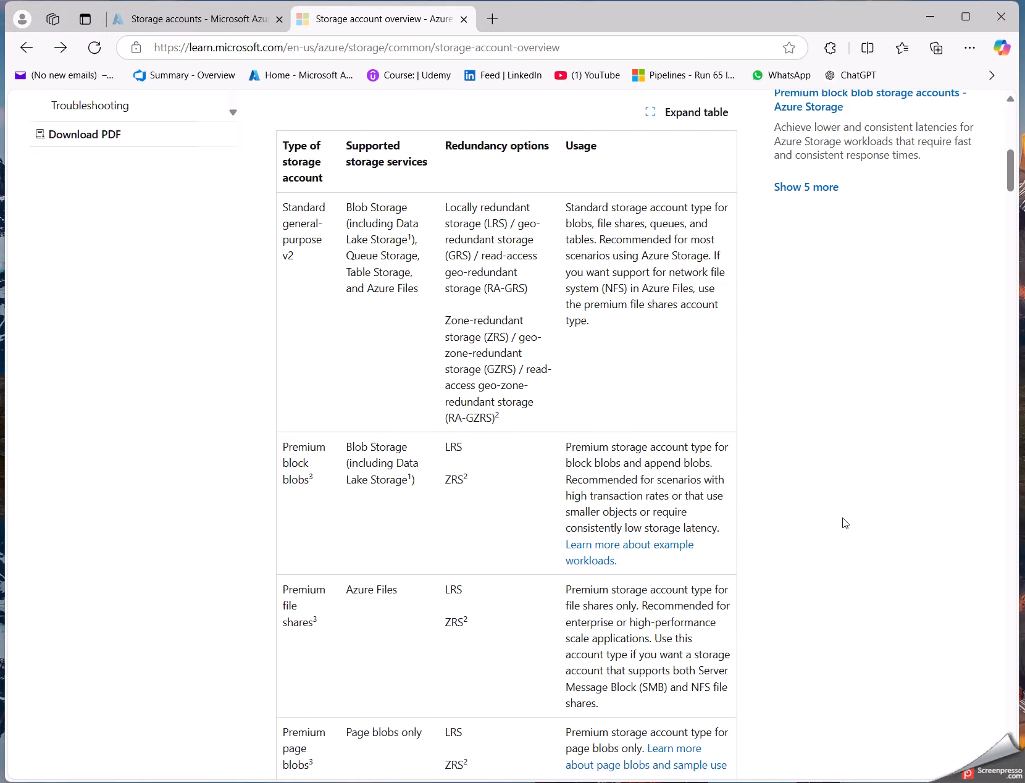
scroll(839, 528, down, 3)
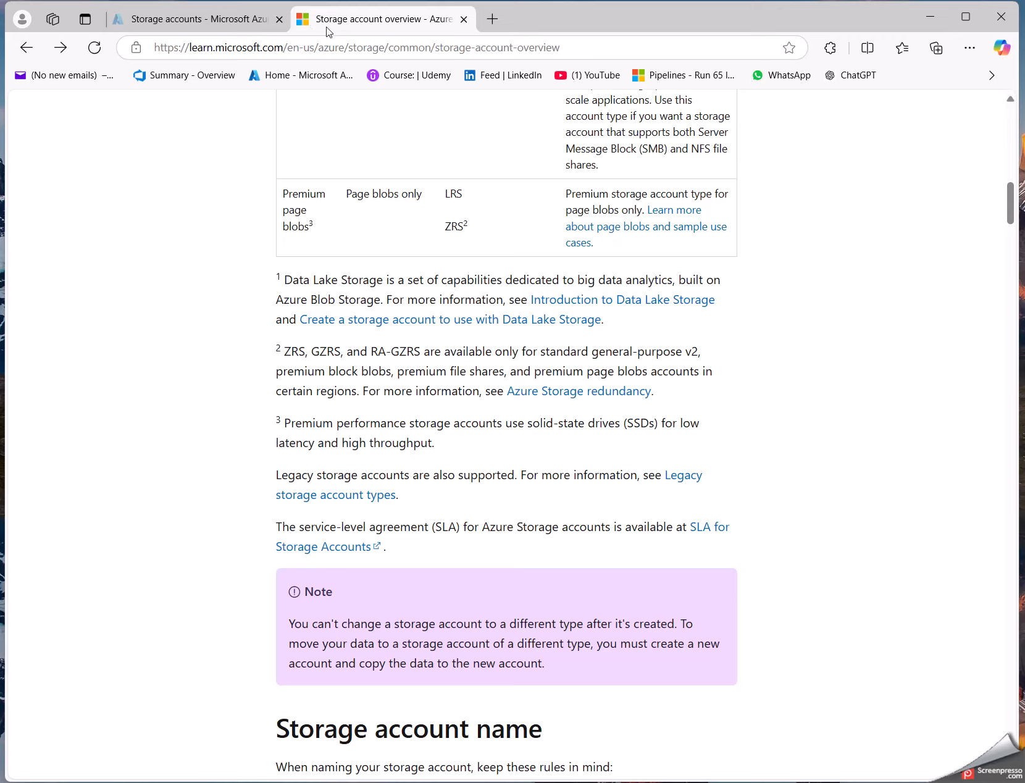
Switch to the Azure portal, return to its home page, search for "stor" and open the Storage accounts service.
click(215, 25)
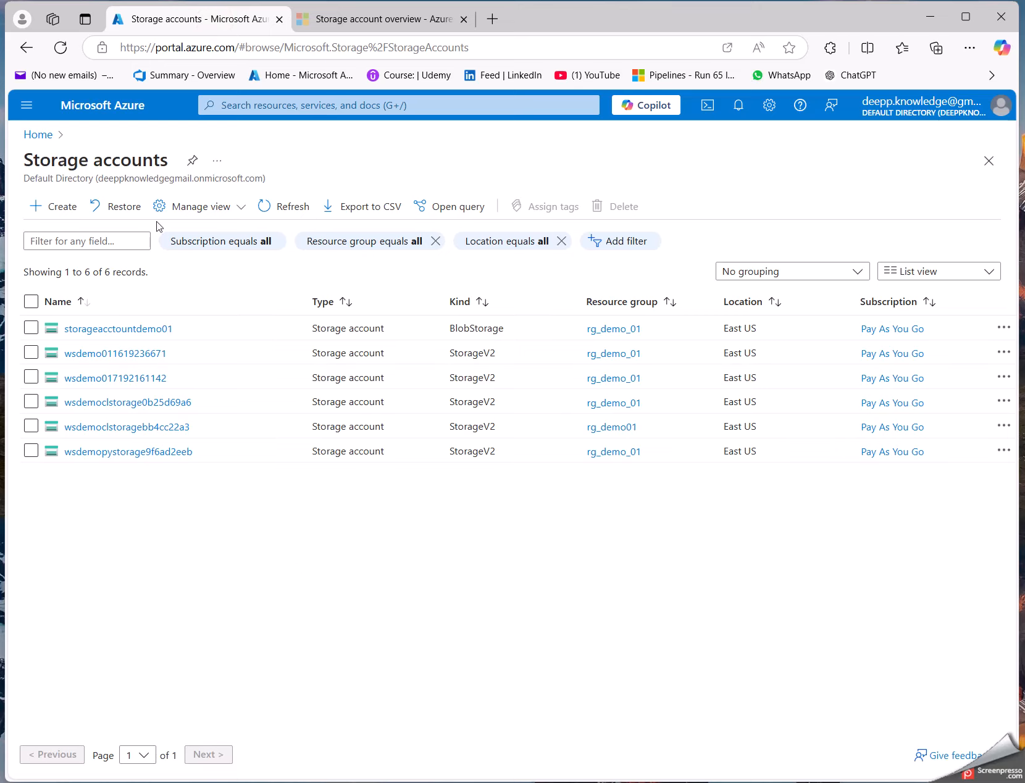
click(87, 106)
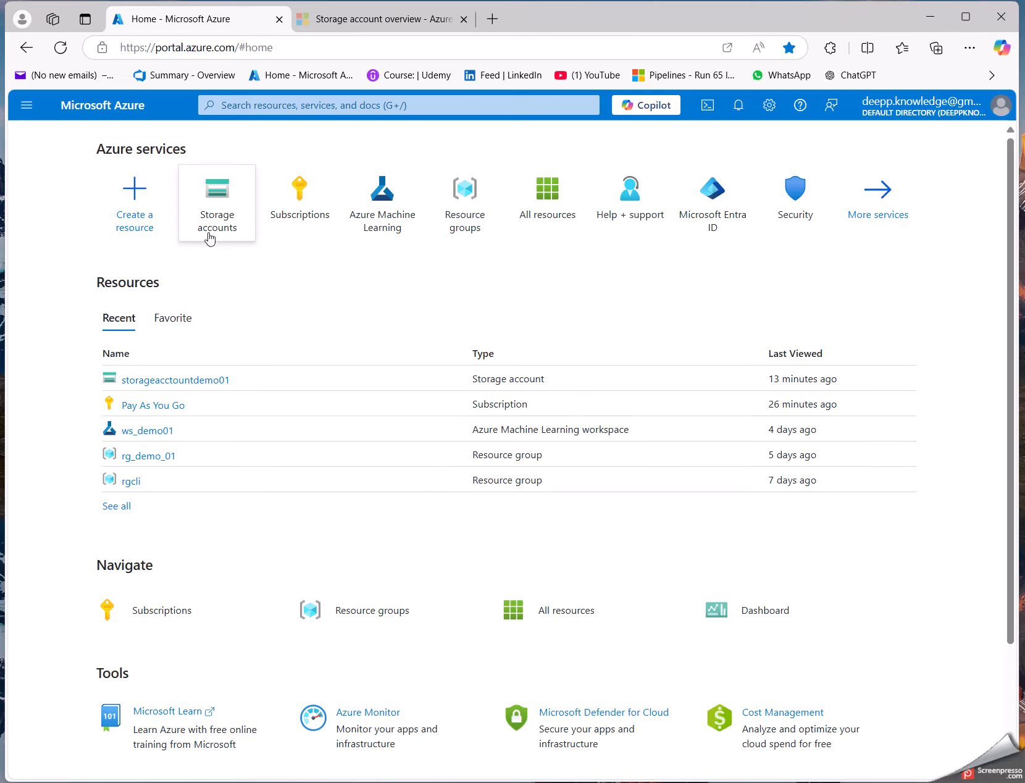
mouse_move(216, 235)
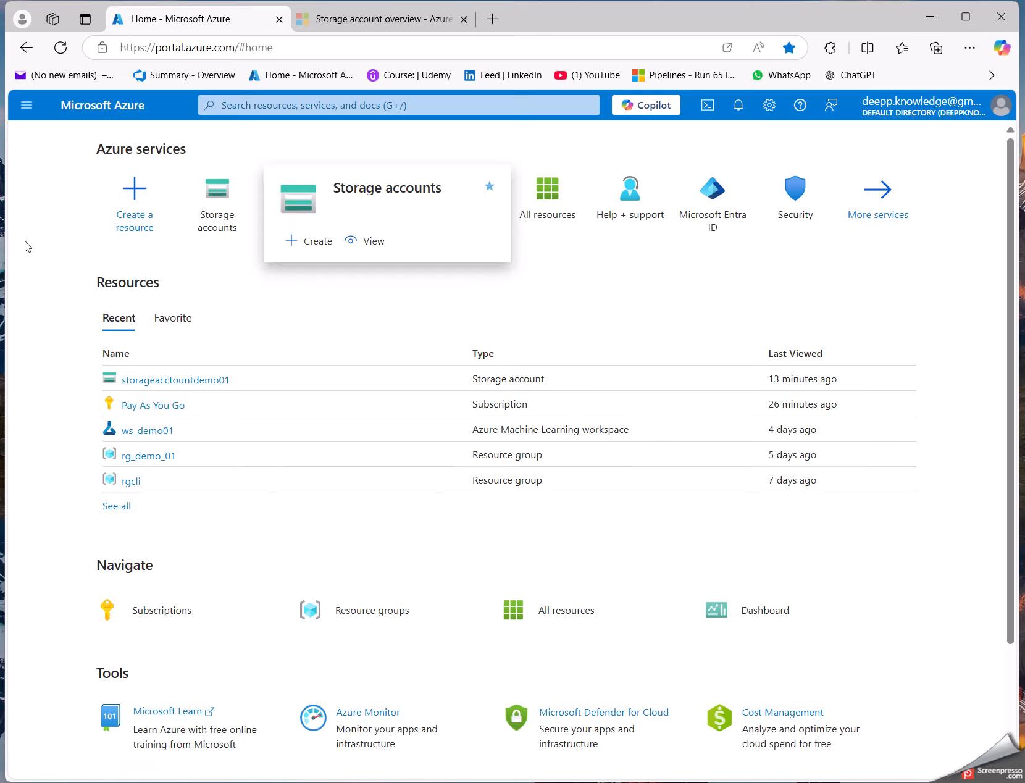
click(253, 105)
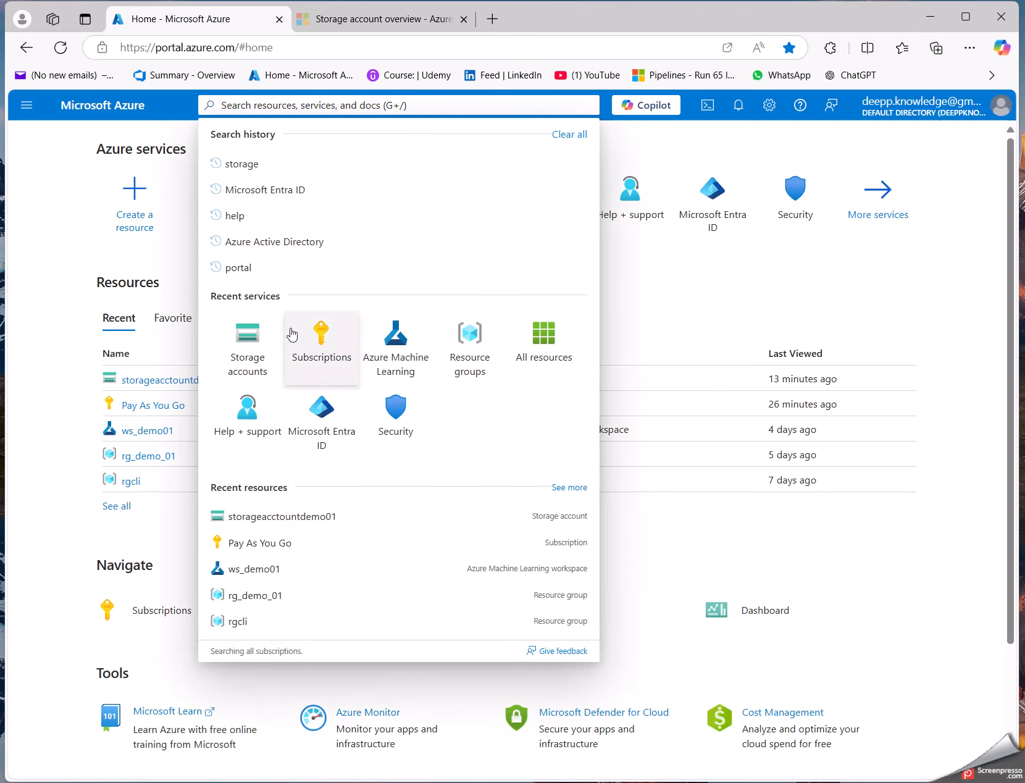
text(stor)
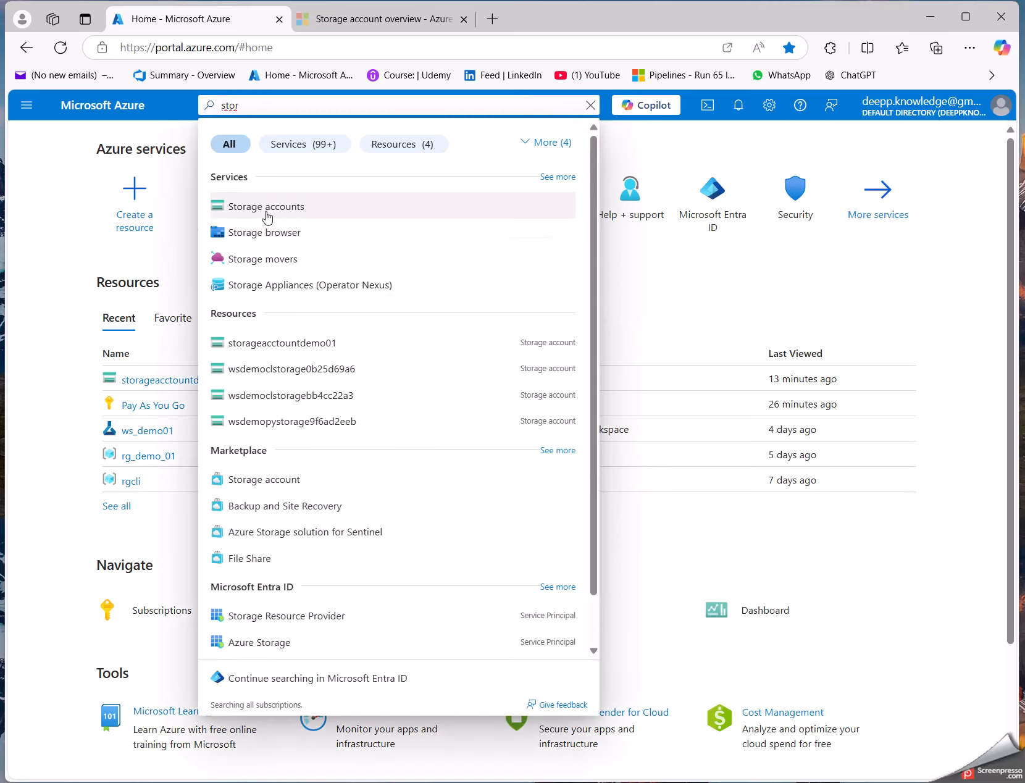
click(267, 210)
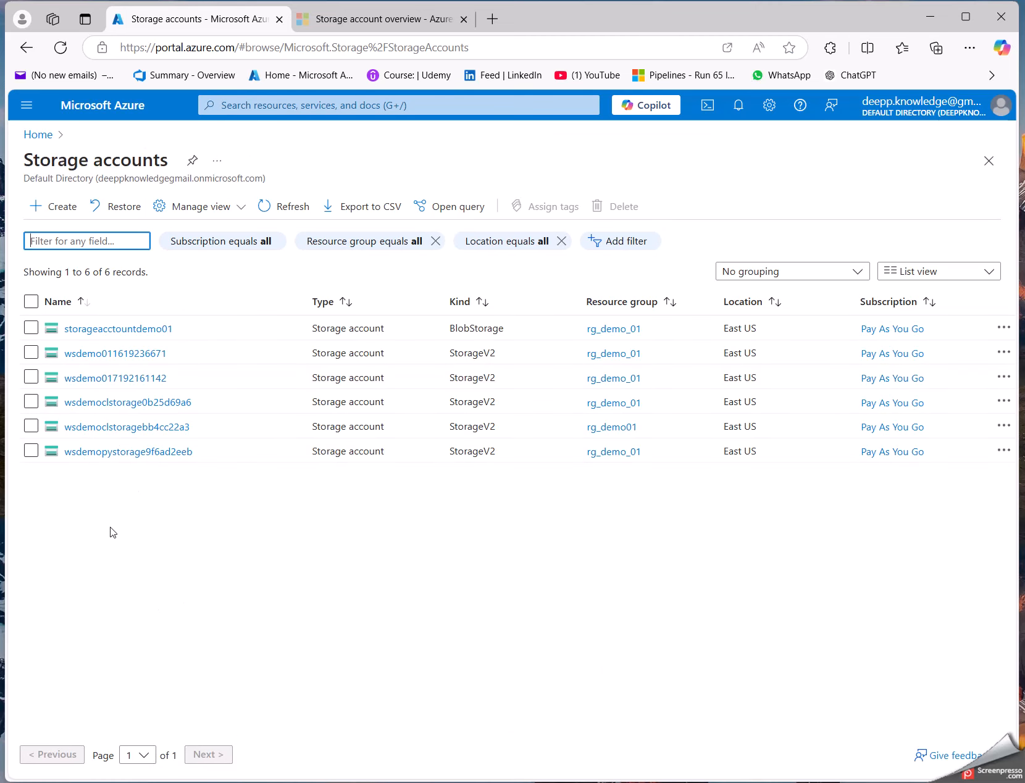
drag(247, 501, 68, 511)
click(441, 597)
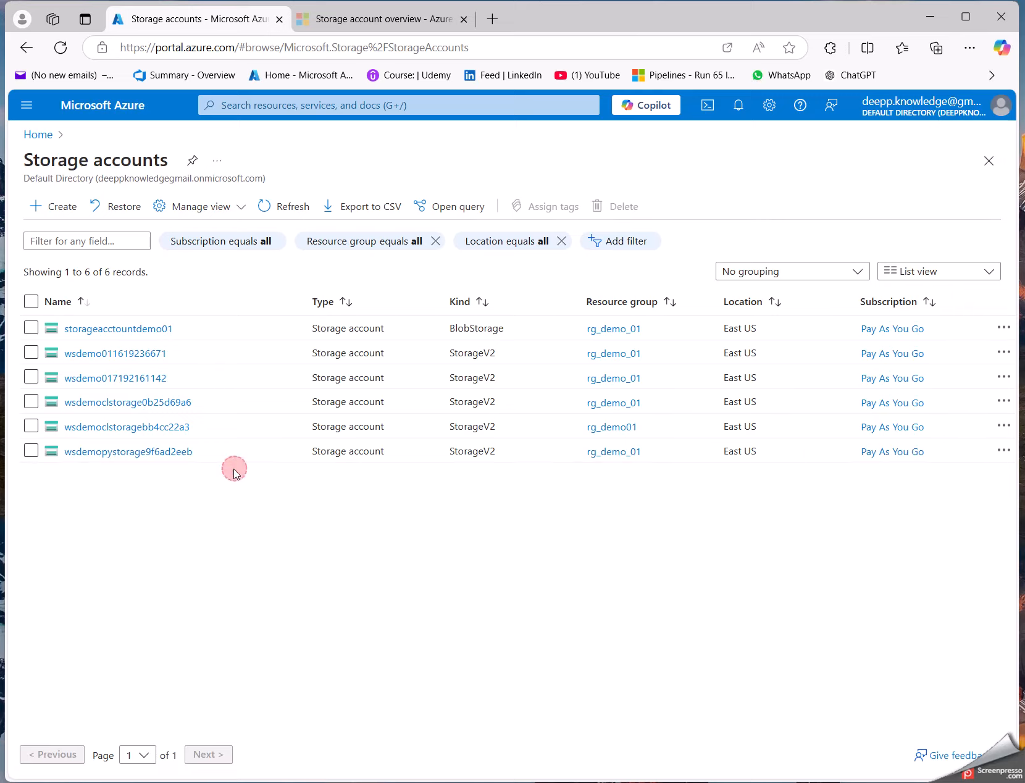
drag(234, 469, 195, 473)
drag(66, 462, 153, 480)
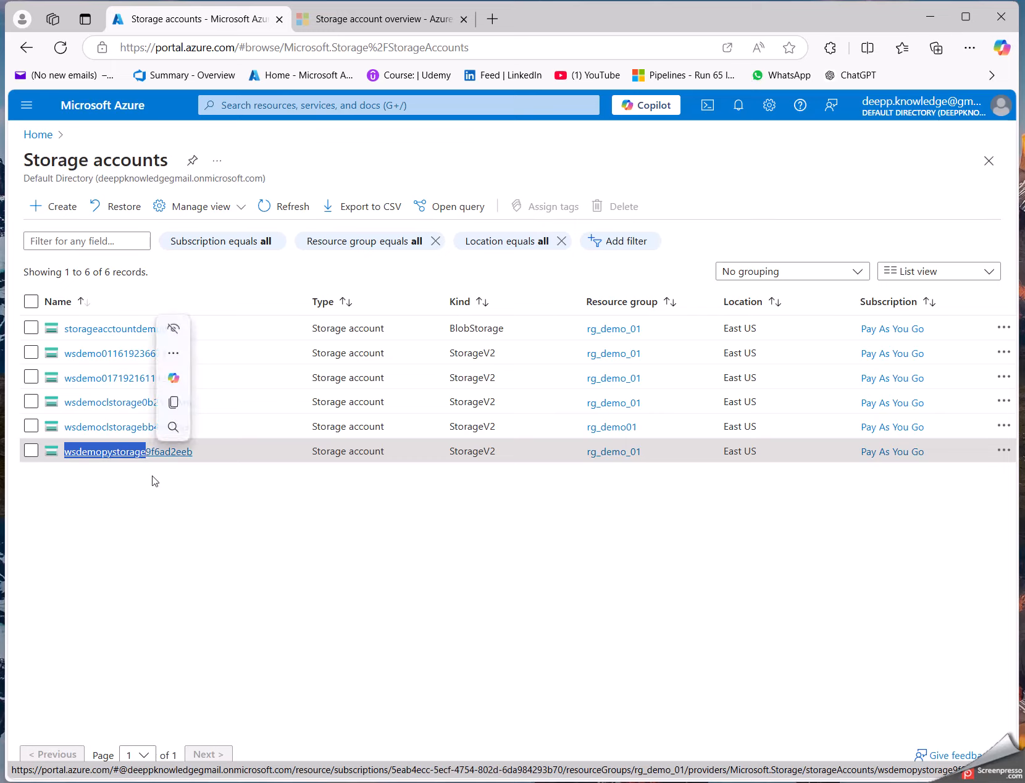
click(148, 473)
drag(220, 464, 148, 452)
click(174, 493)
click(207, 494)
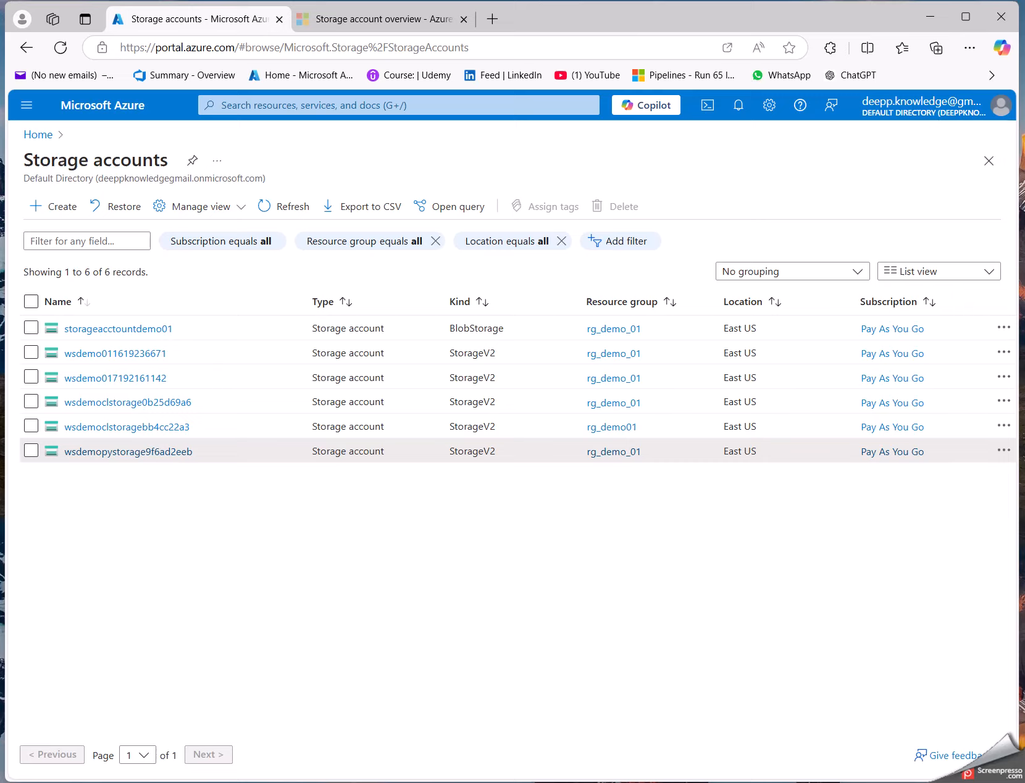
Start creating a new storage account and read the Azure Storage introduction above the project details.
click(55, 208)
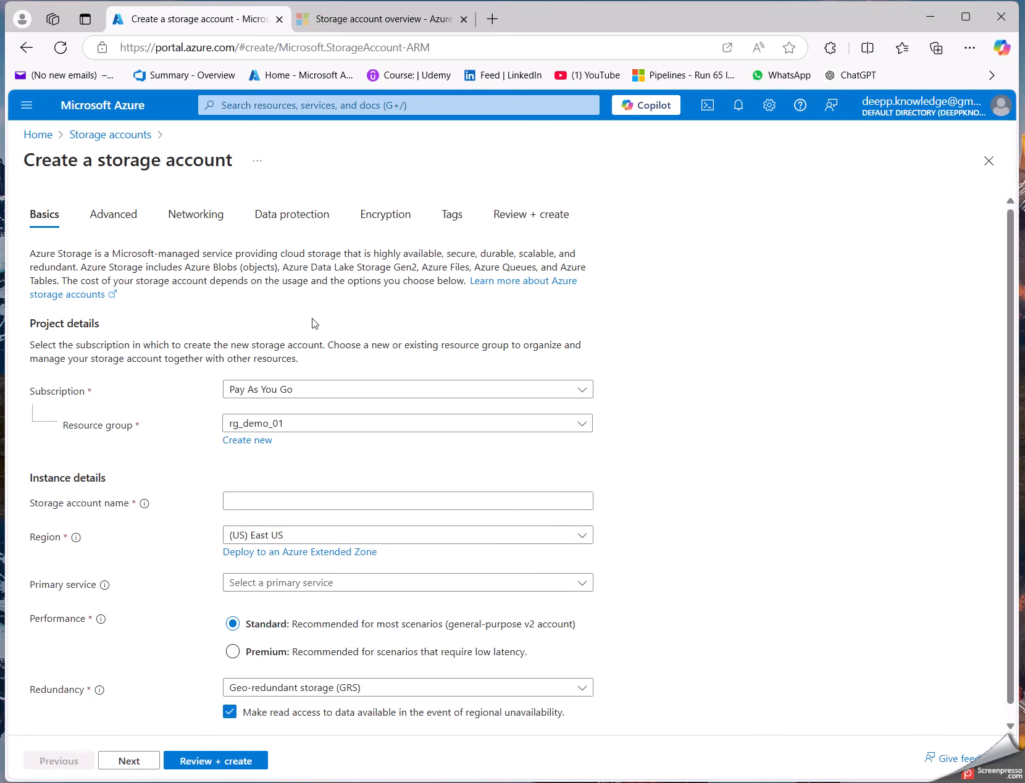
drag(54, 255, 294, 256)
click(176, 259)
click(332, 258)
drag(466, 253, 541, 249)
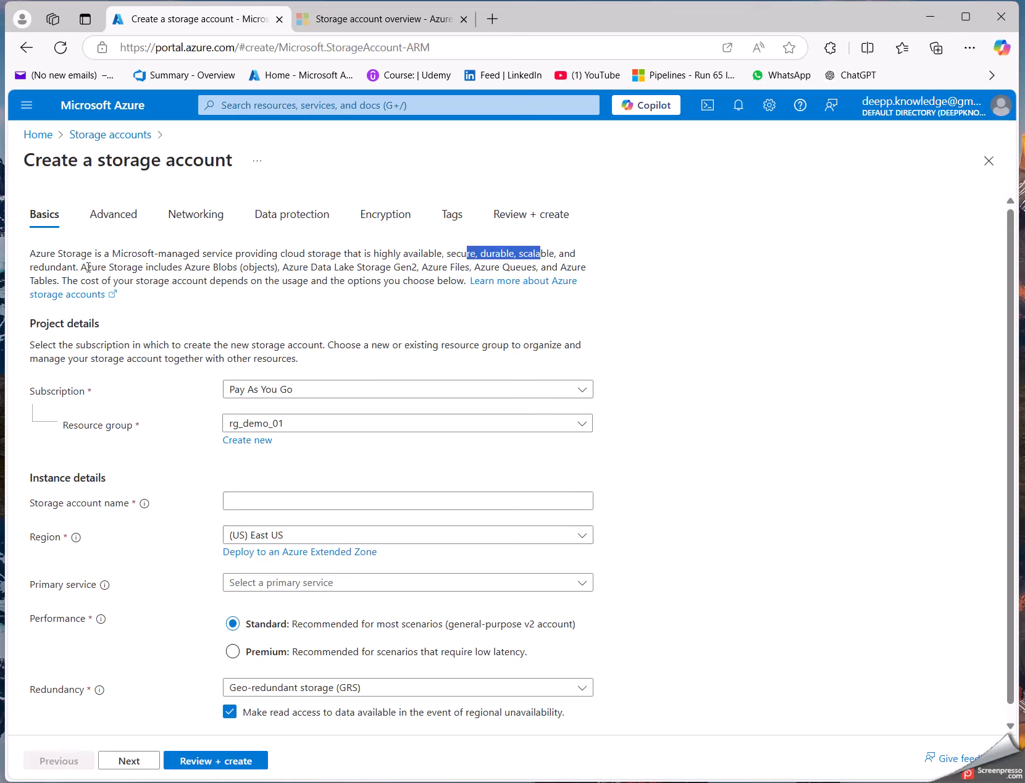
drag(86, 266, 280, 270)
click(388, 272)
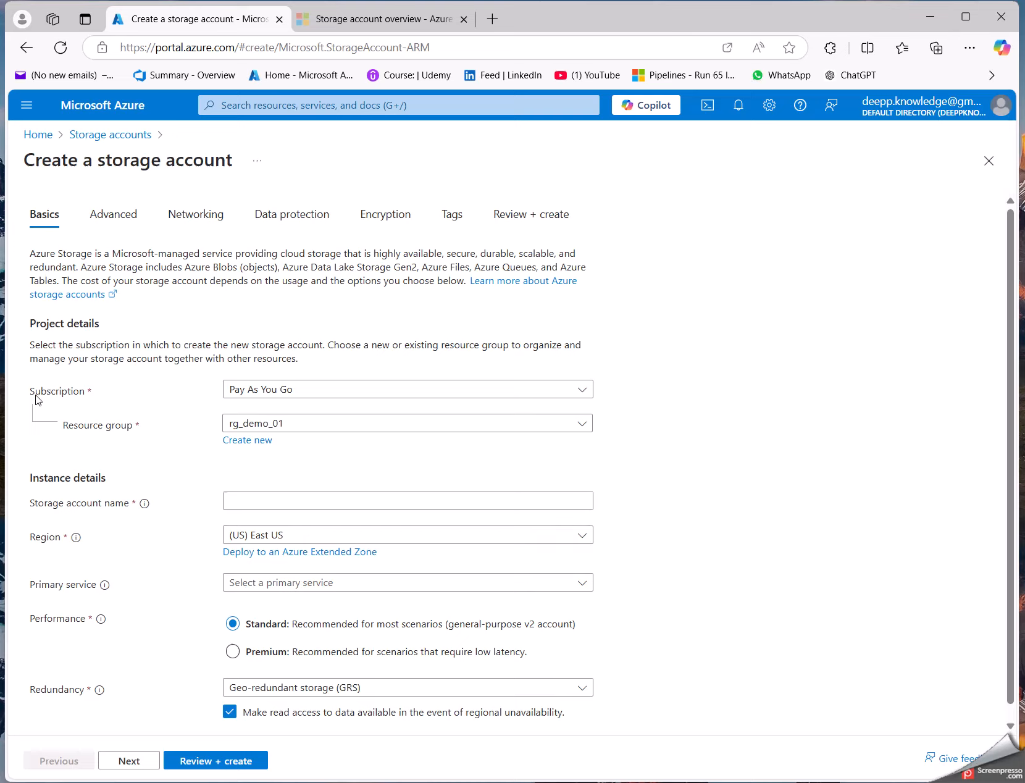
Select the Pay As You Go subscription for the new storage account and check the resource group choices.
click(314, 389)
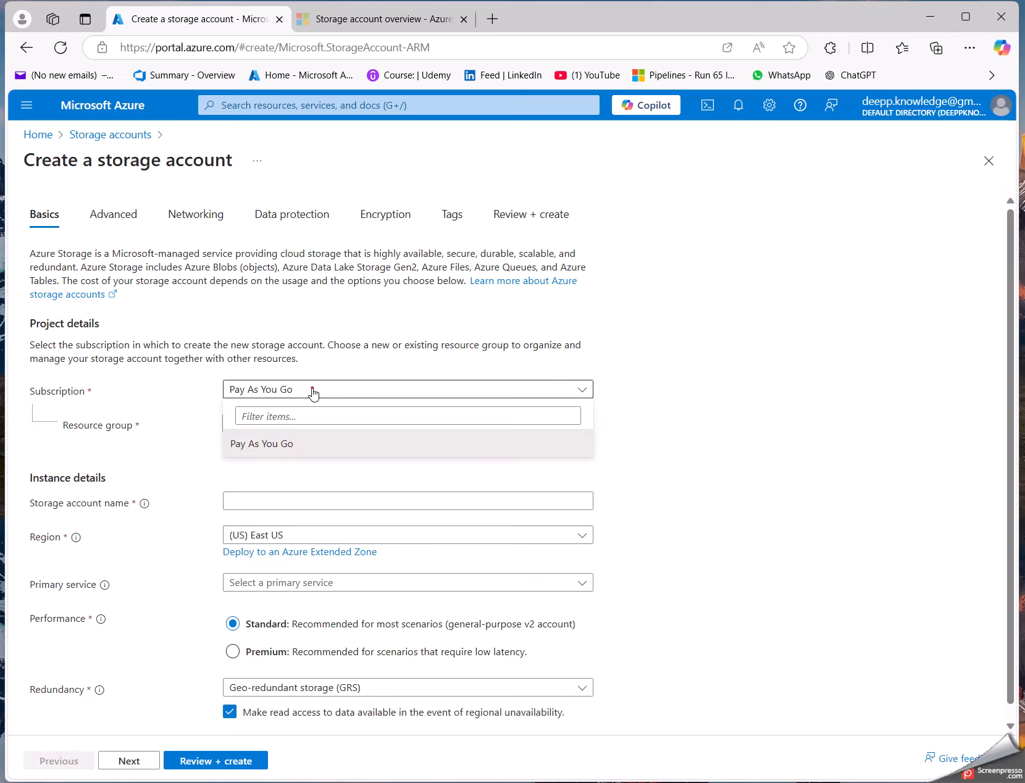
click(247, 440)
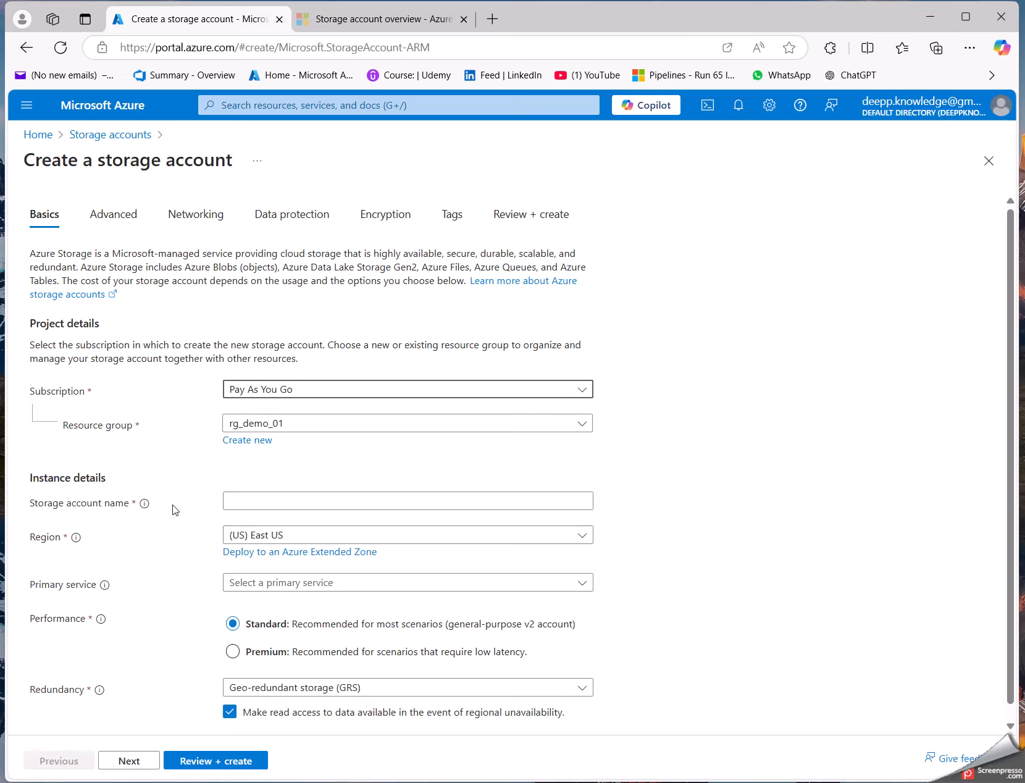
click(279, 499)
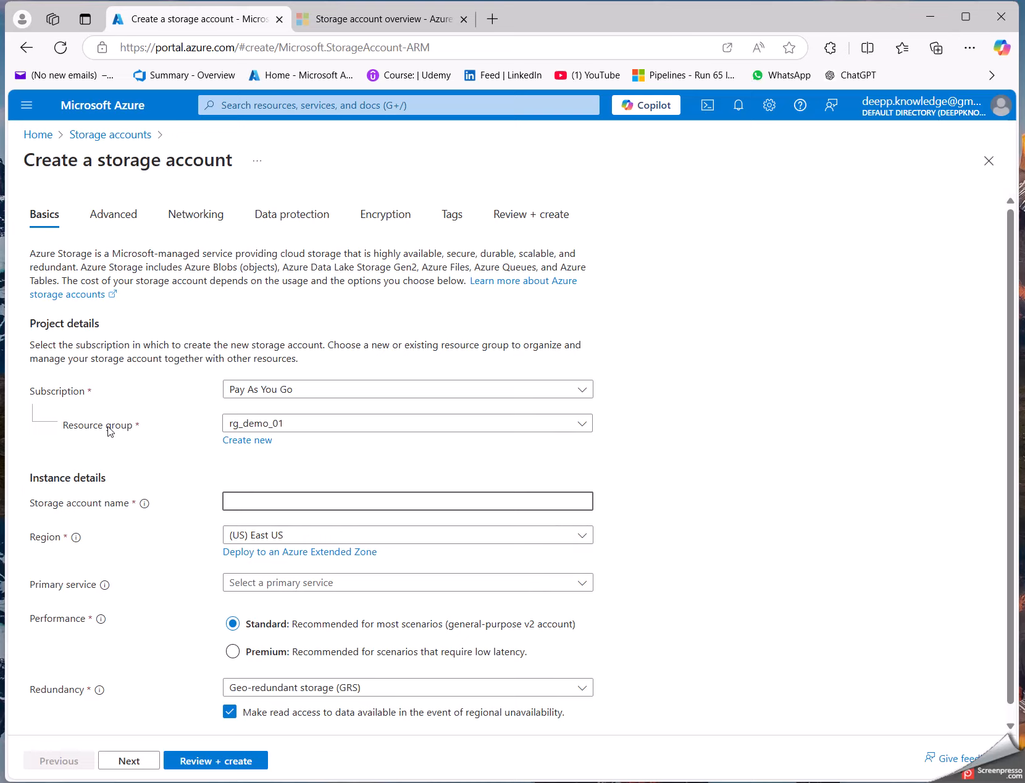
click(486, 426)
click(484, 423)
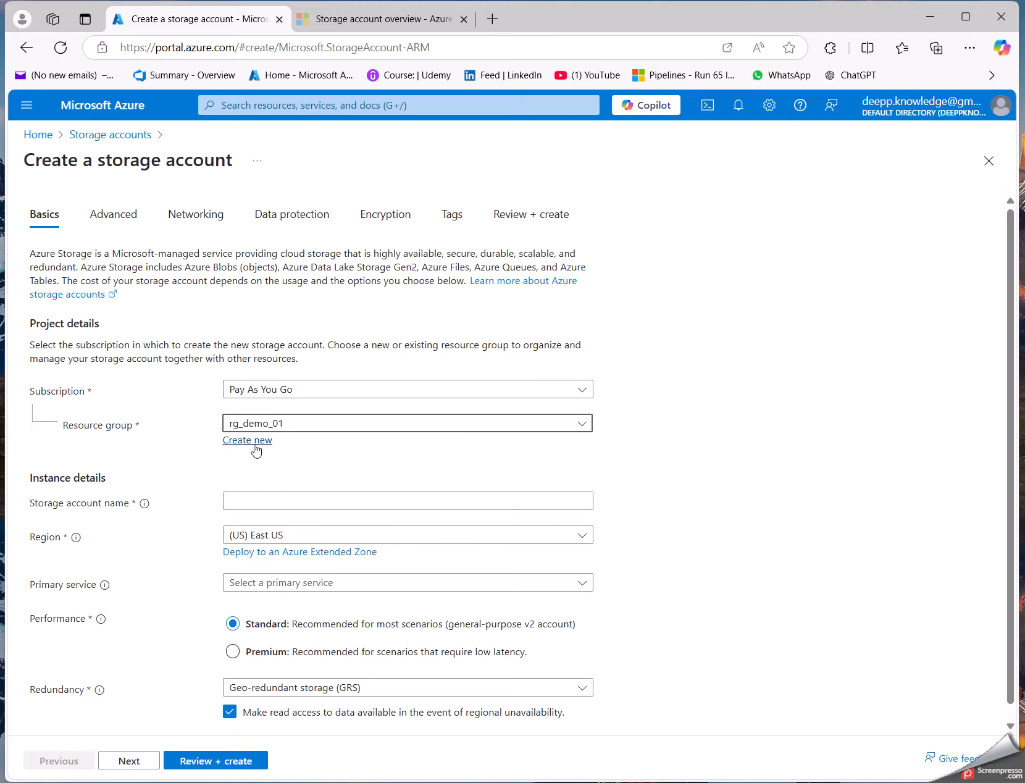
Read the help text that explains the naming rules for the storage account name.
scroll(76, 504, down, 1)
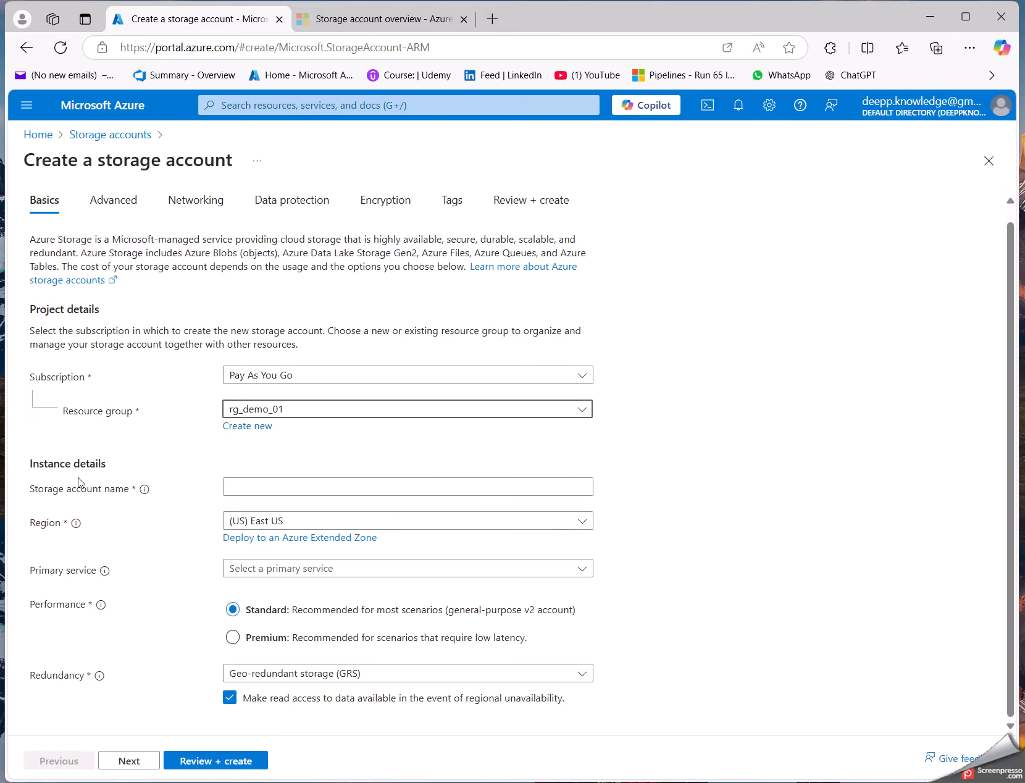
click(30, 492)
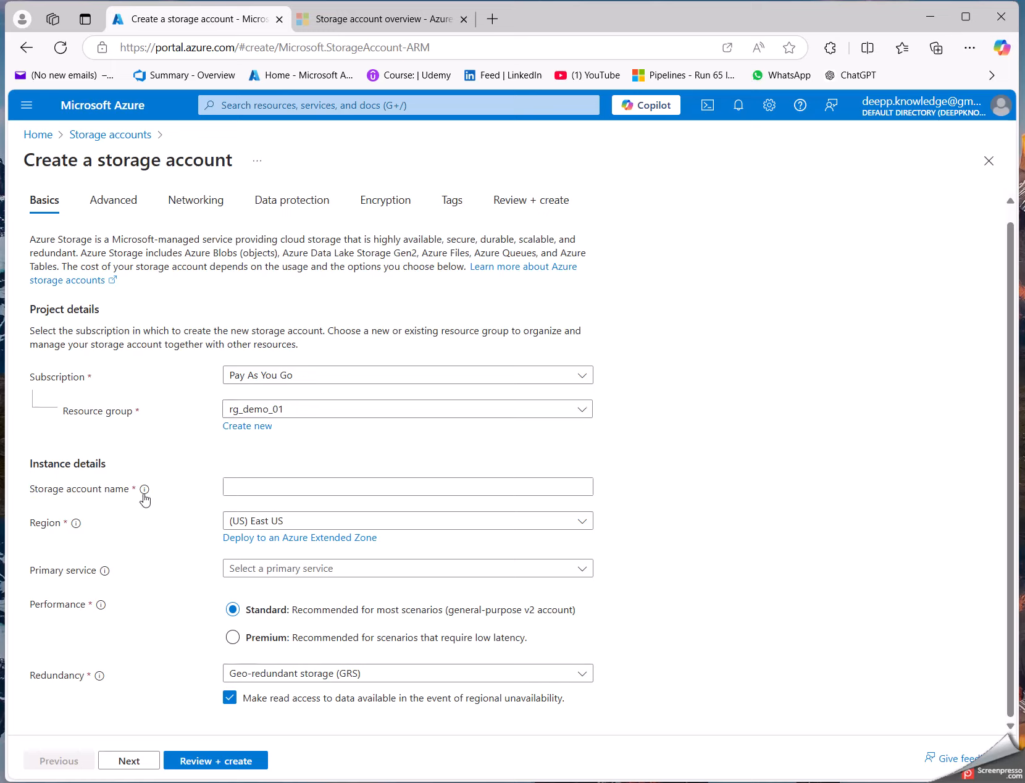
mouse_move(145, 494)
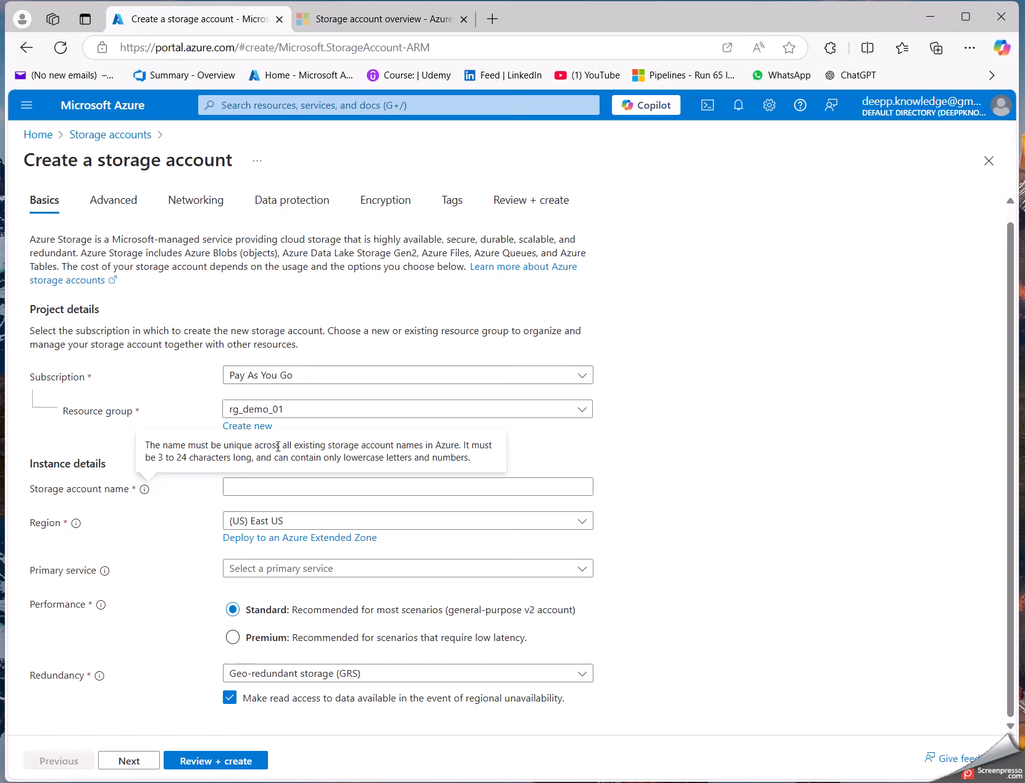
drag(302, 444, 326, 450)
click(459, 447)
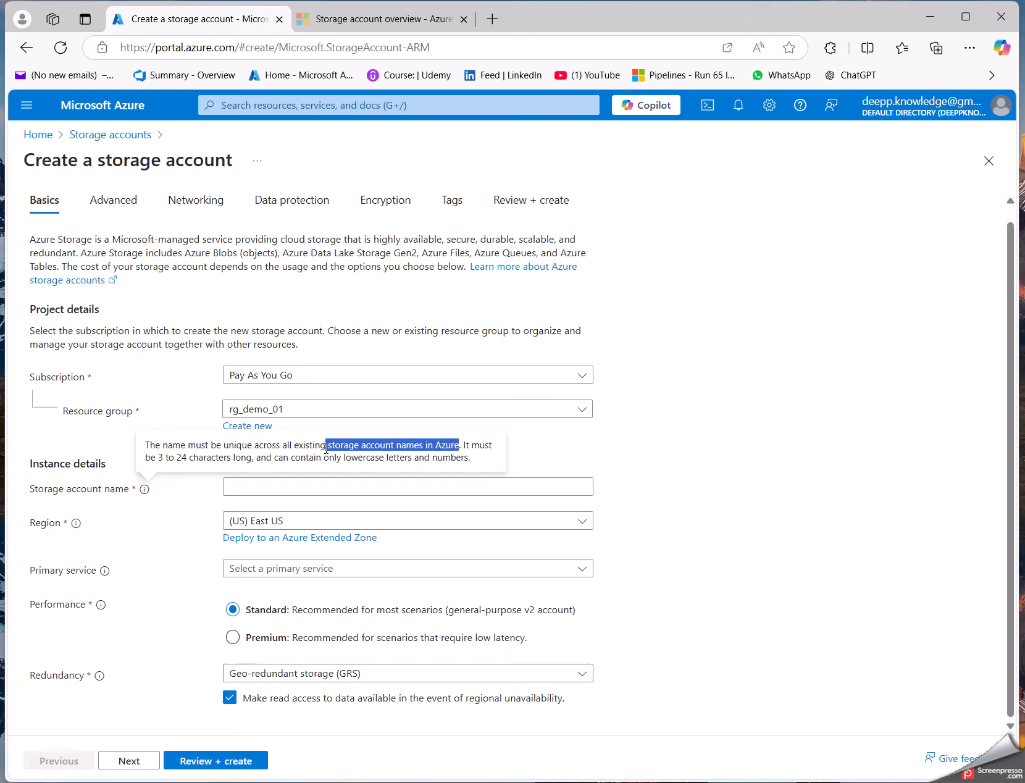
drag(326, 449, 474, 461)
click(435, 450)
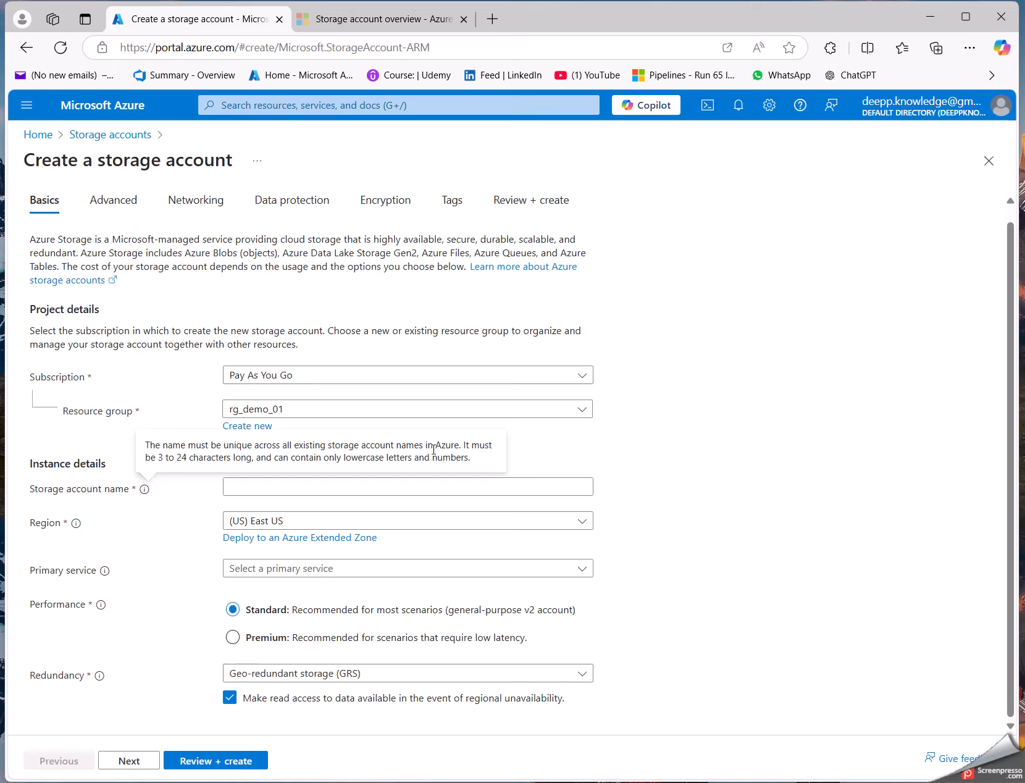
Name the new storage account storagemanauly01.
click(270, 487)
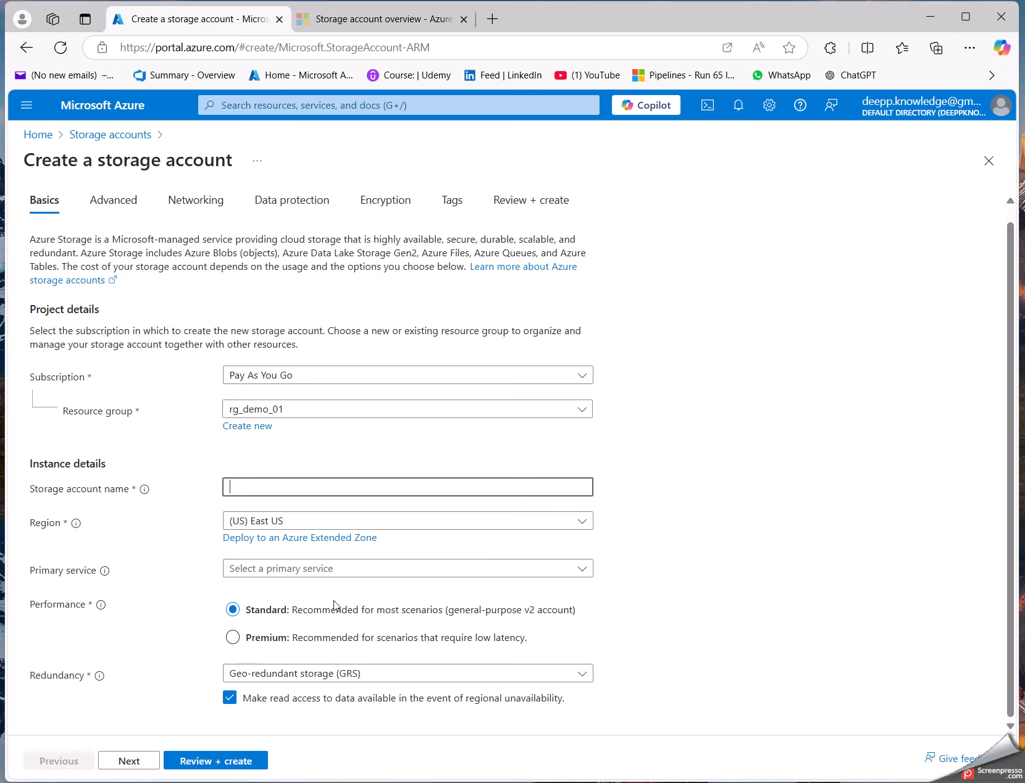
text(samanua)
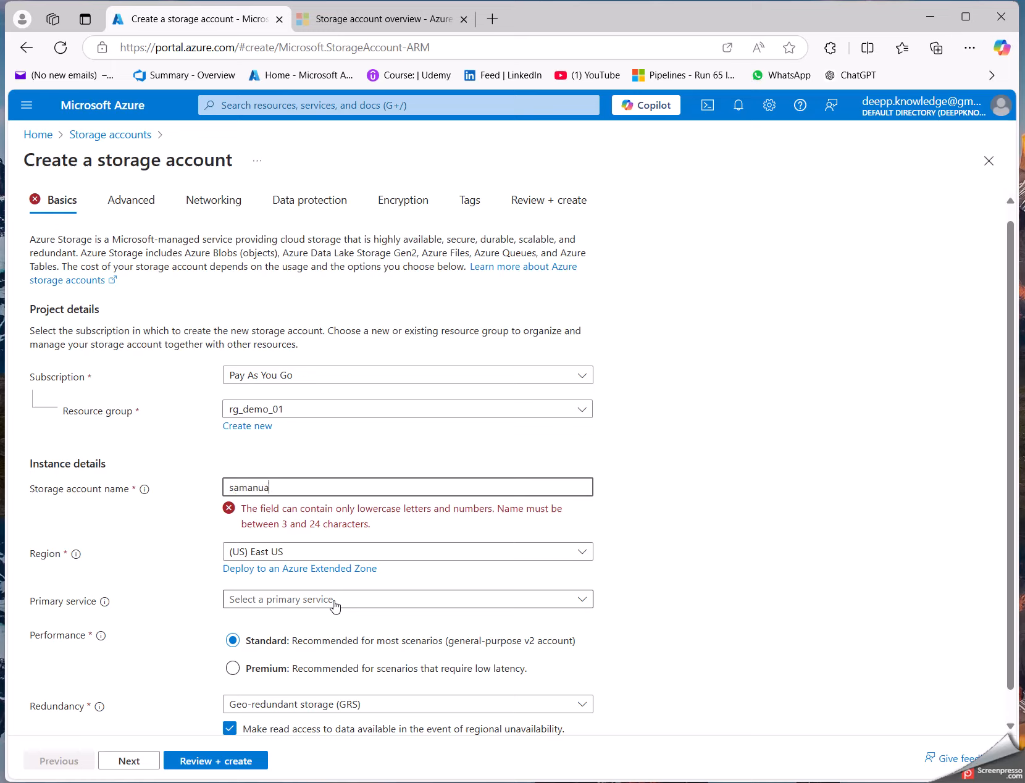
key(BackSpace)
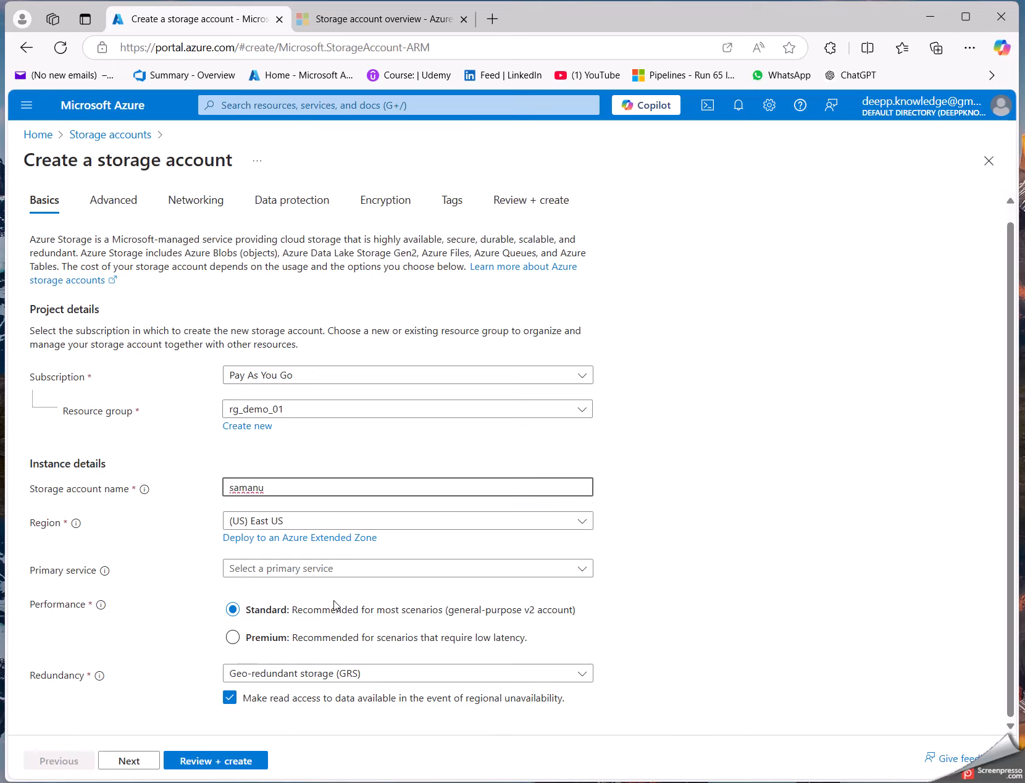
text(ly01)
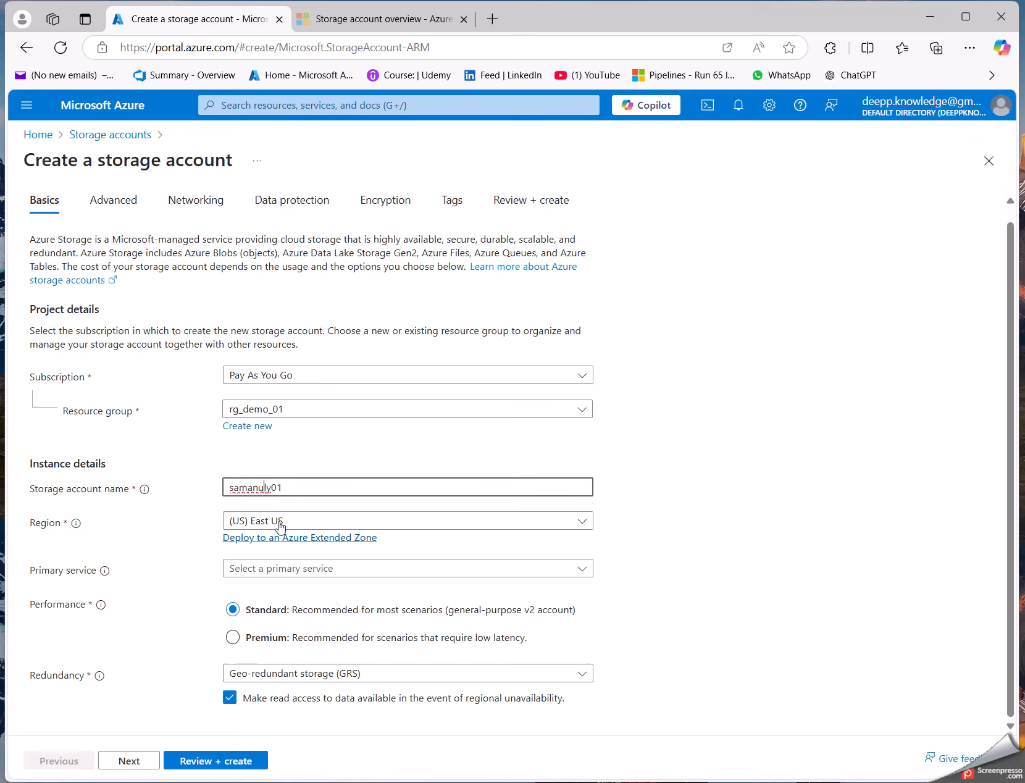
click(240, 484)
key(BackSpace)
key(BackSpace)
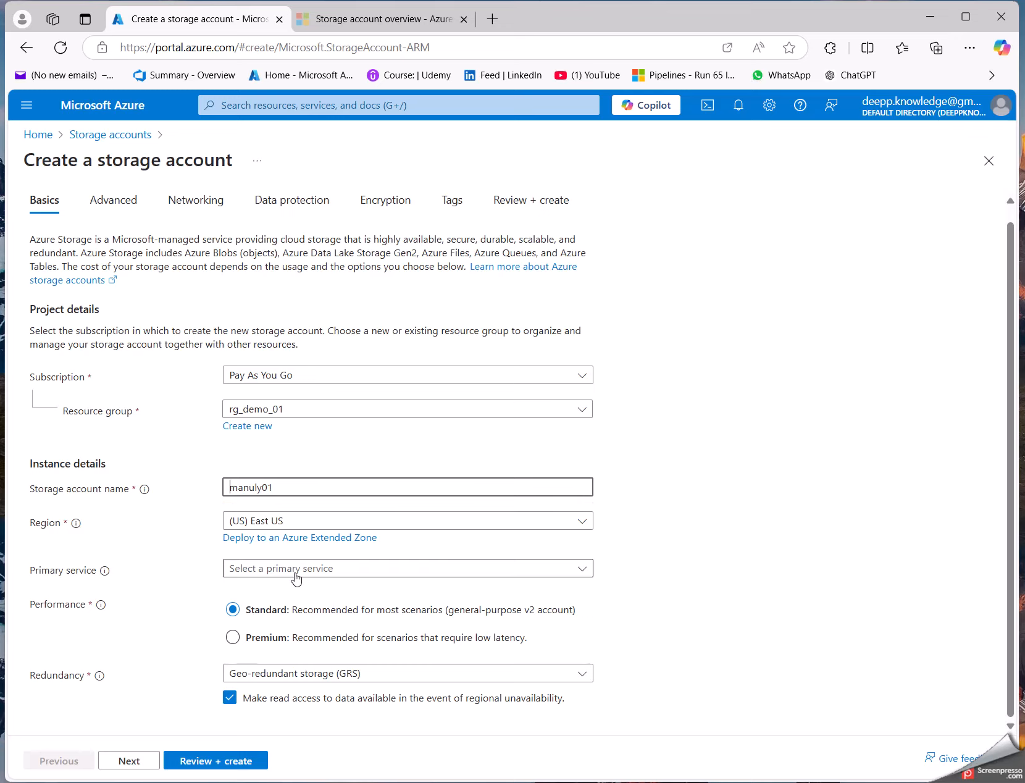
text(str)
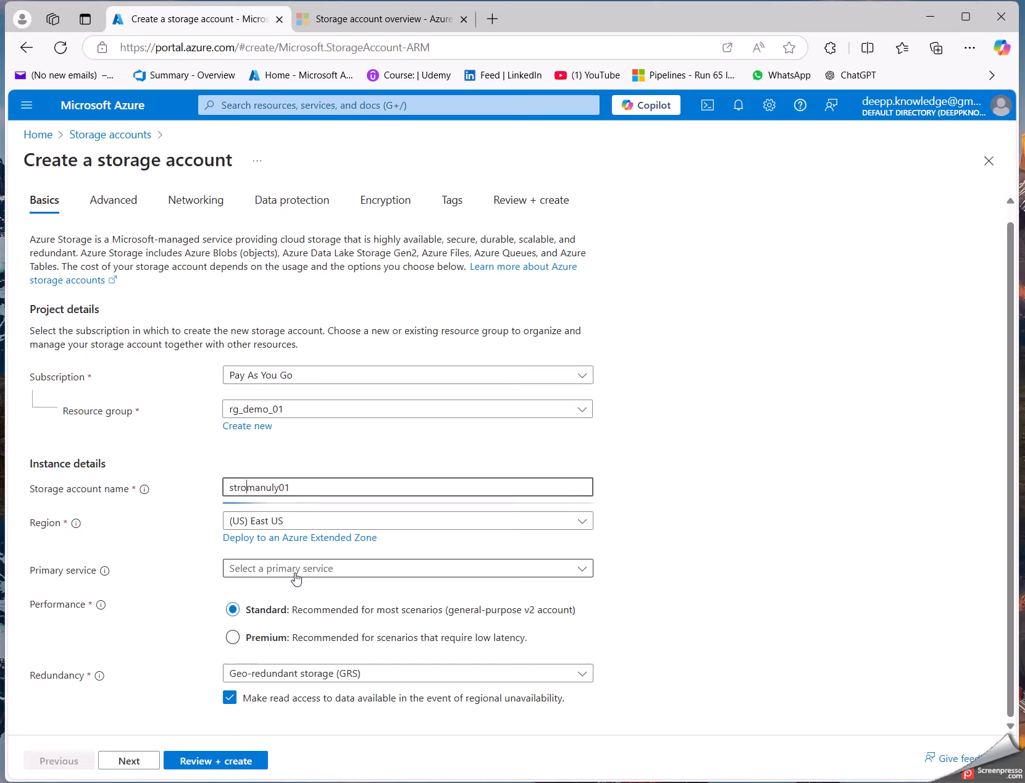
key(BackSpace)
text(orage)
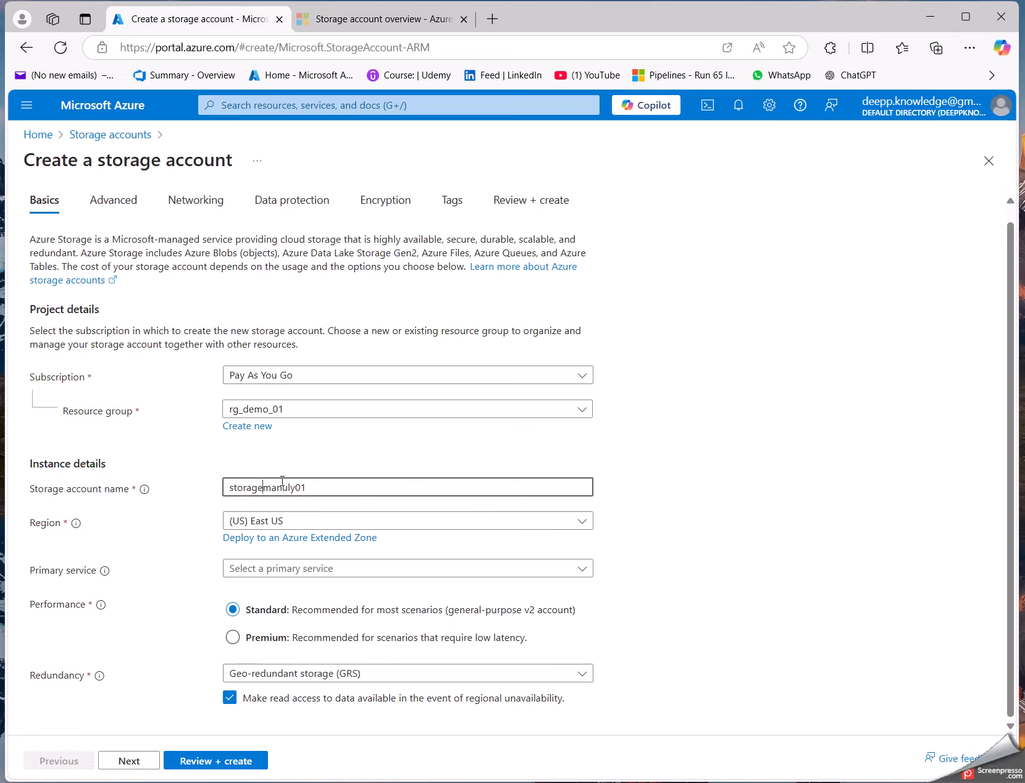
text(a)
Check the region choices, switch to the storage account overview article and read how region factors into storage account billing.
click(269, 524)
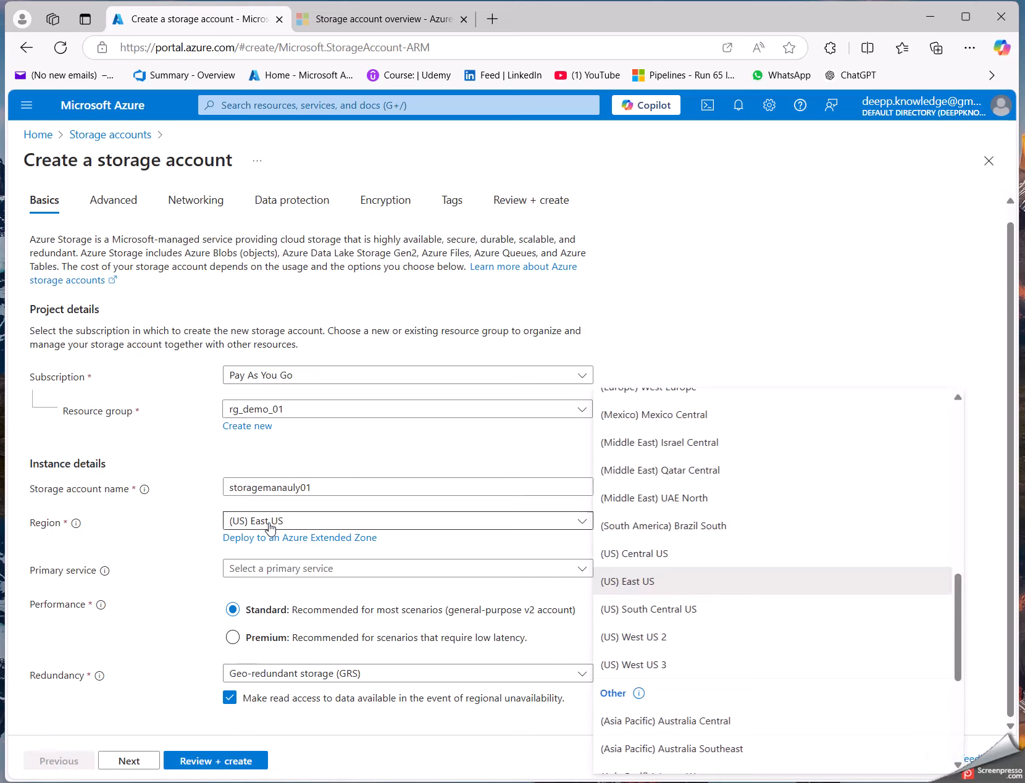
click(122, 524)
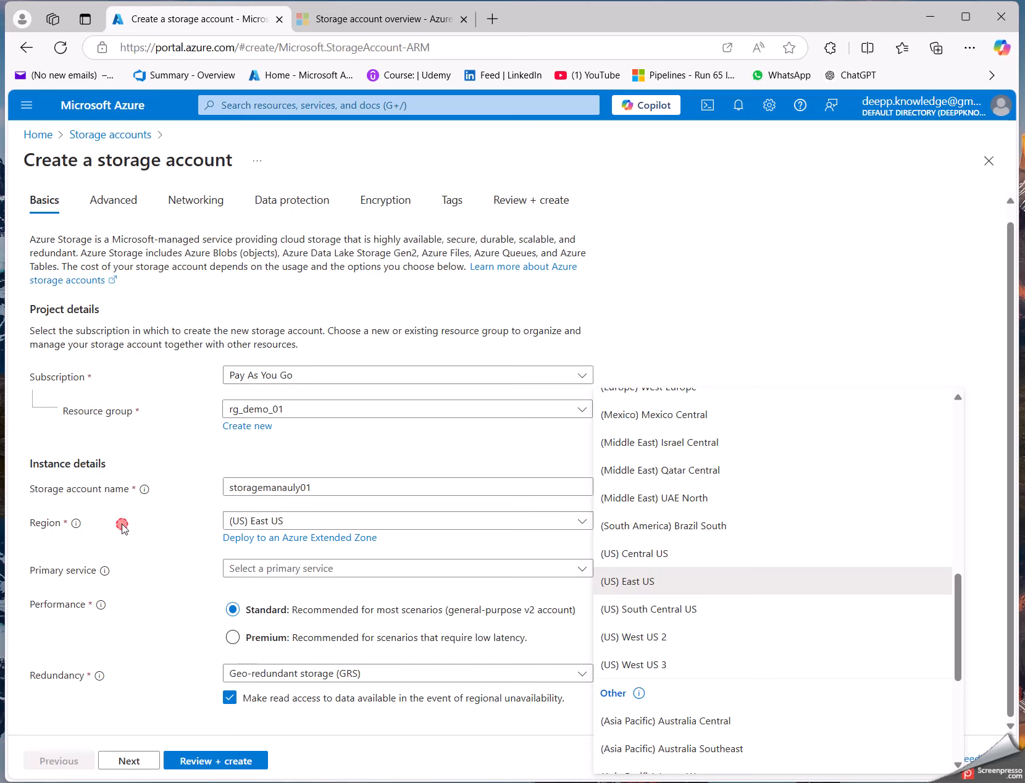
click(376, 24)
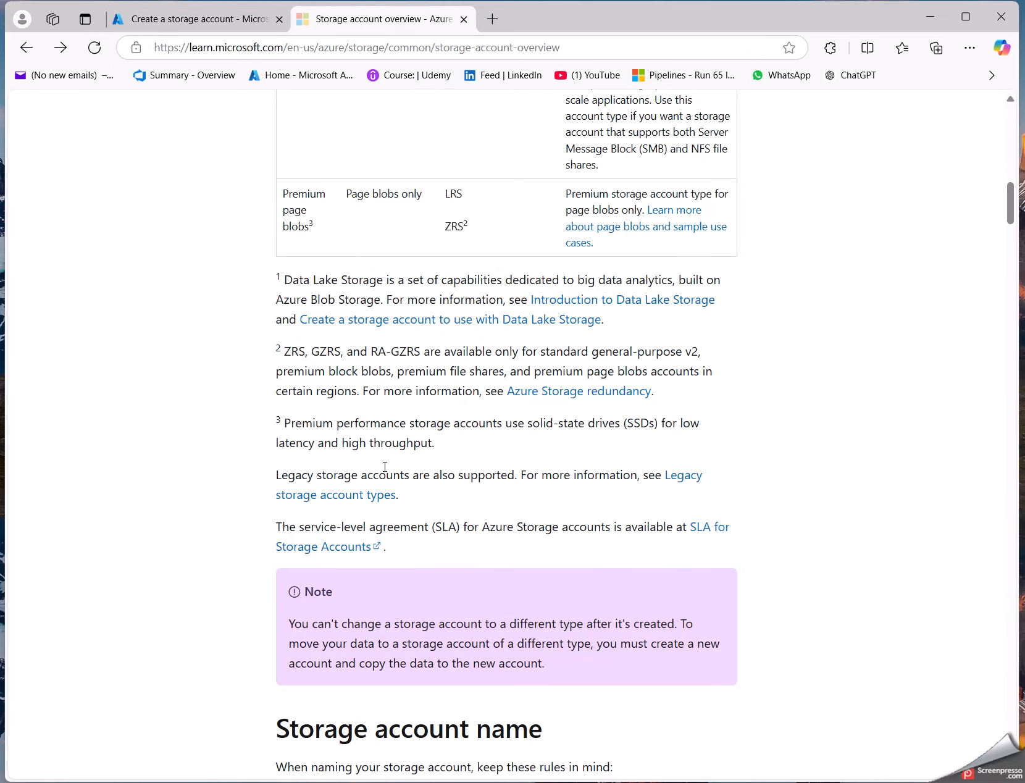
scroll(235, 555, down, 20)
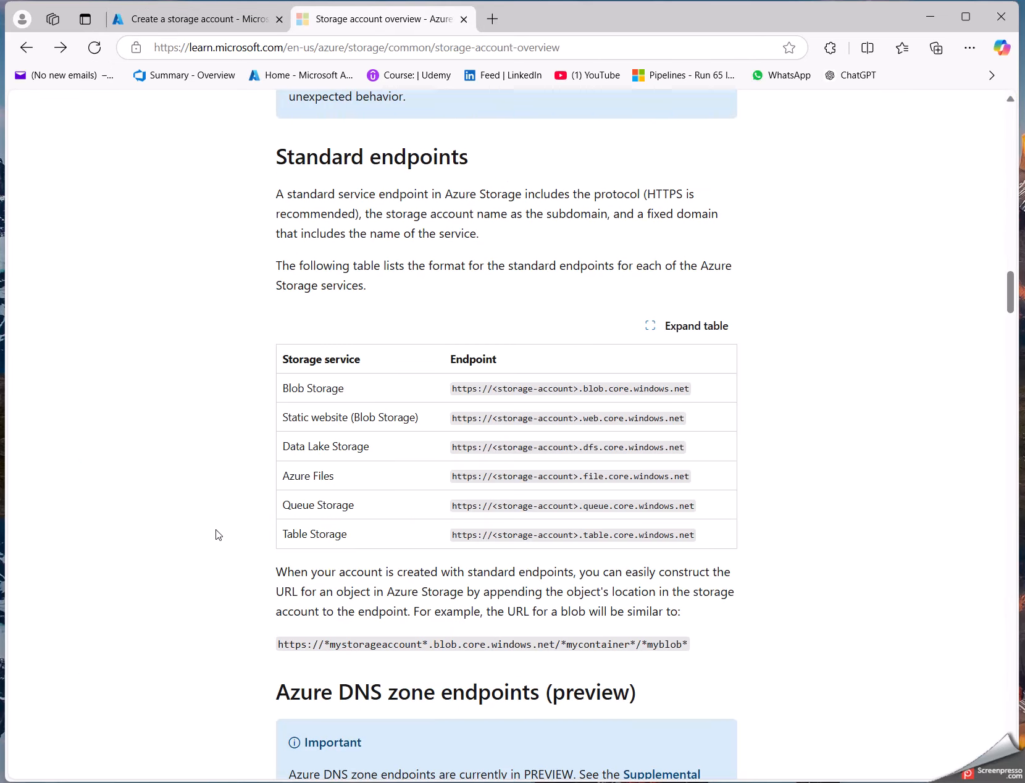
scroll(218, 535, down, 20)
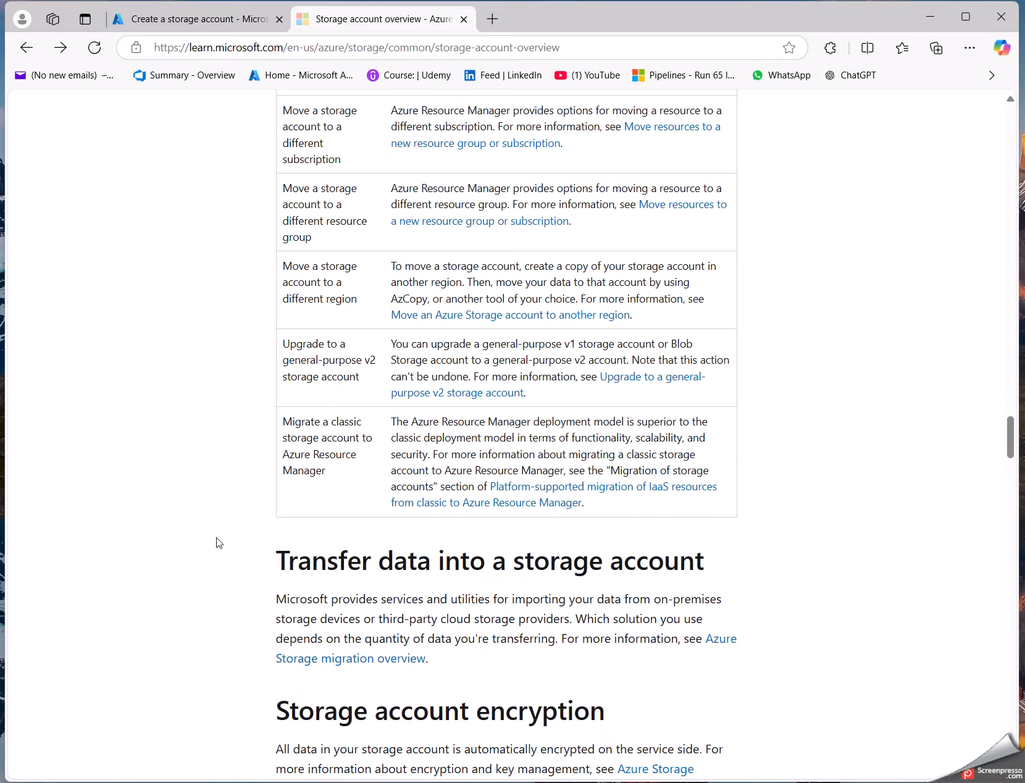
scroll(220, 535, down, 18)
scroll(266, 486, up, 7)
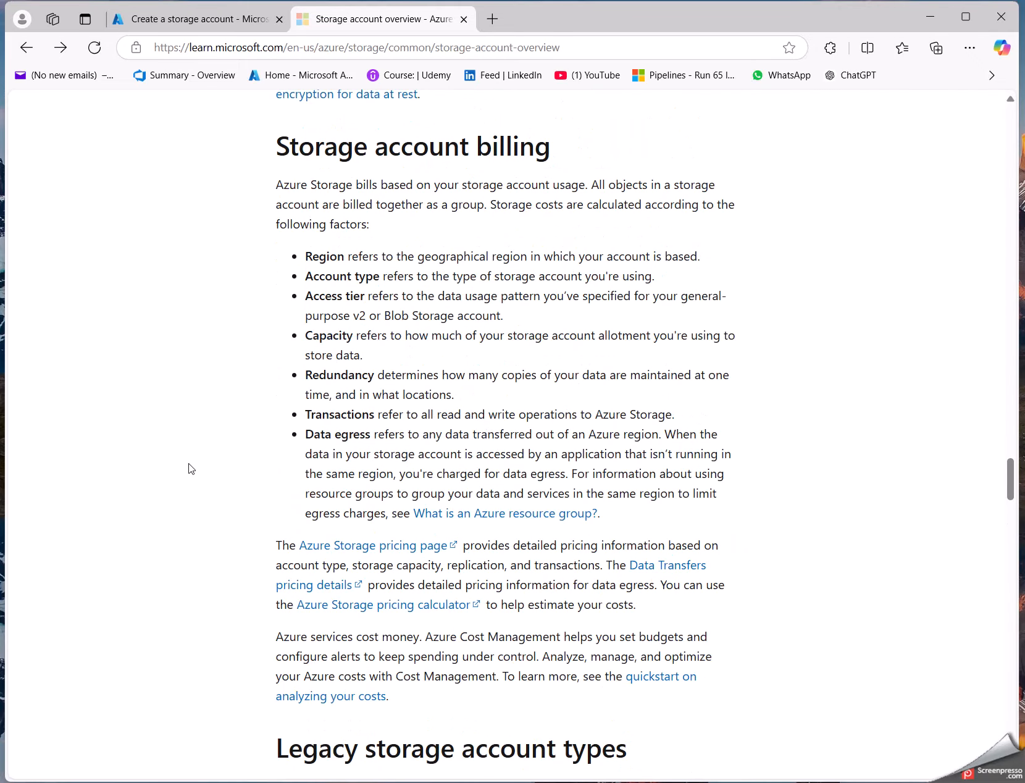
drag(349, 258, 392, 260)
click(426, 269)
drag(488, 257, 704, 259)
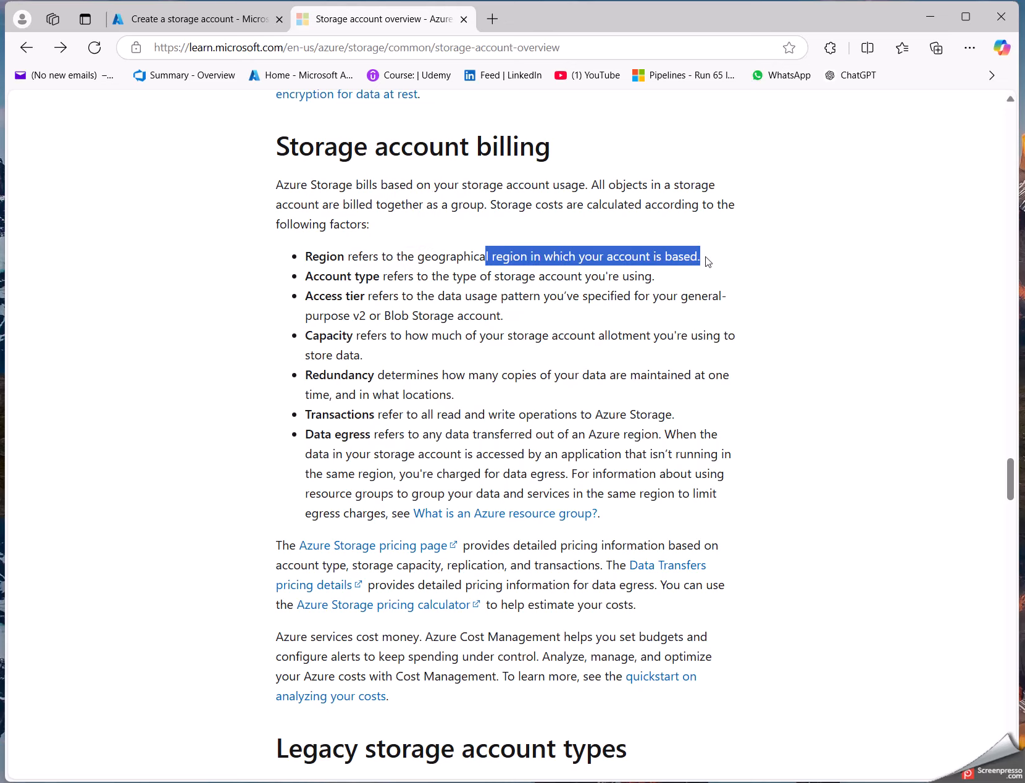
Examine the scalability targets for standard storage accounts, including the request rate, ingress and egress limits by region.
scroll(382, 306, down, 20)
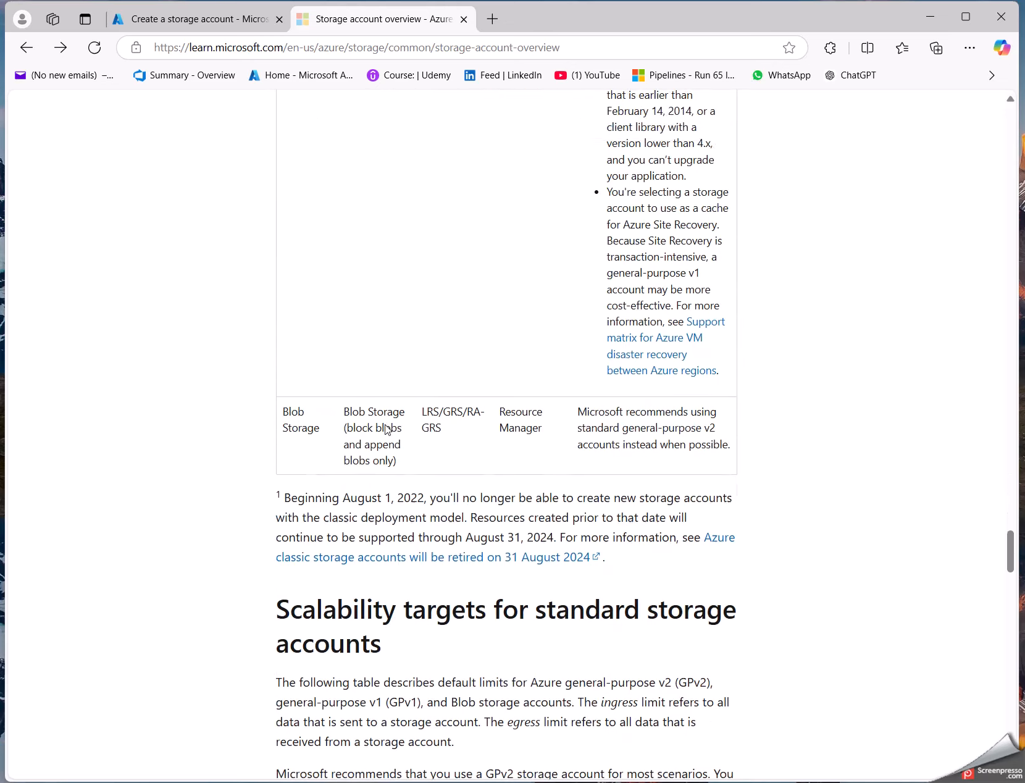
scroll(370, 467, down, 10)
scroll(407, 469, up, 5)
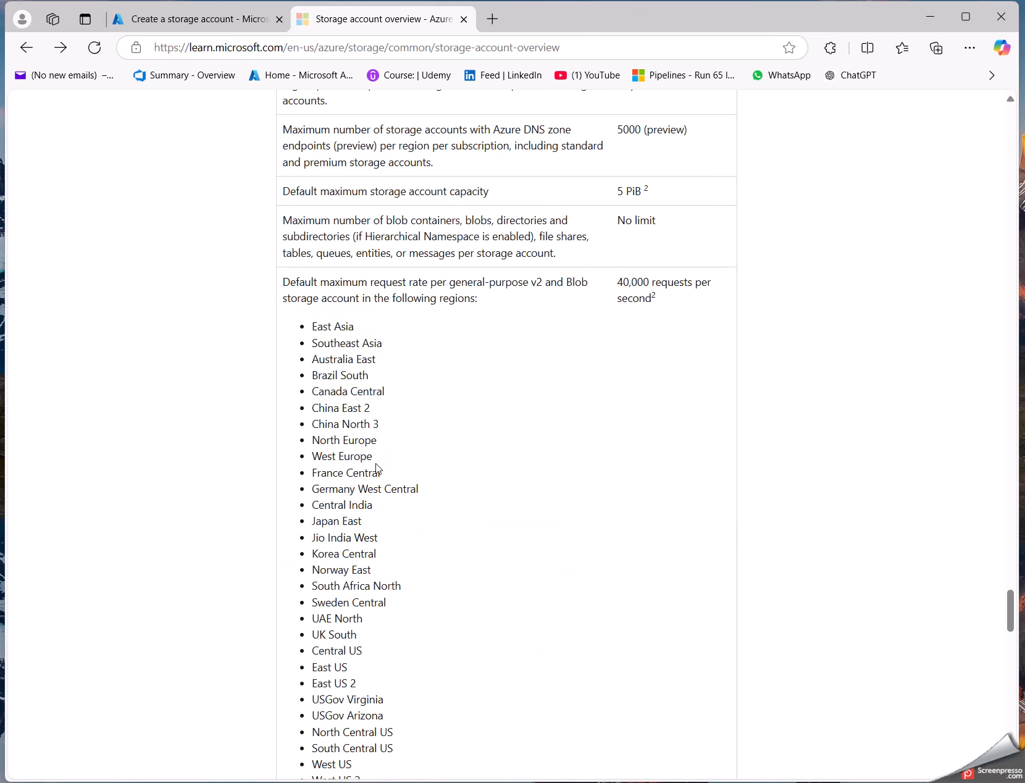
double_click(323, 329)
click(138, 380)
drag(317, 326, 441, 632)
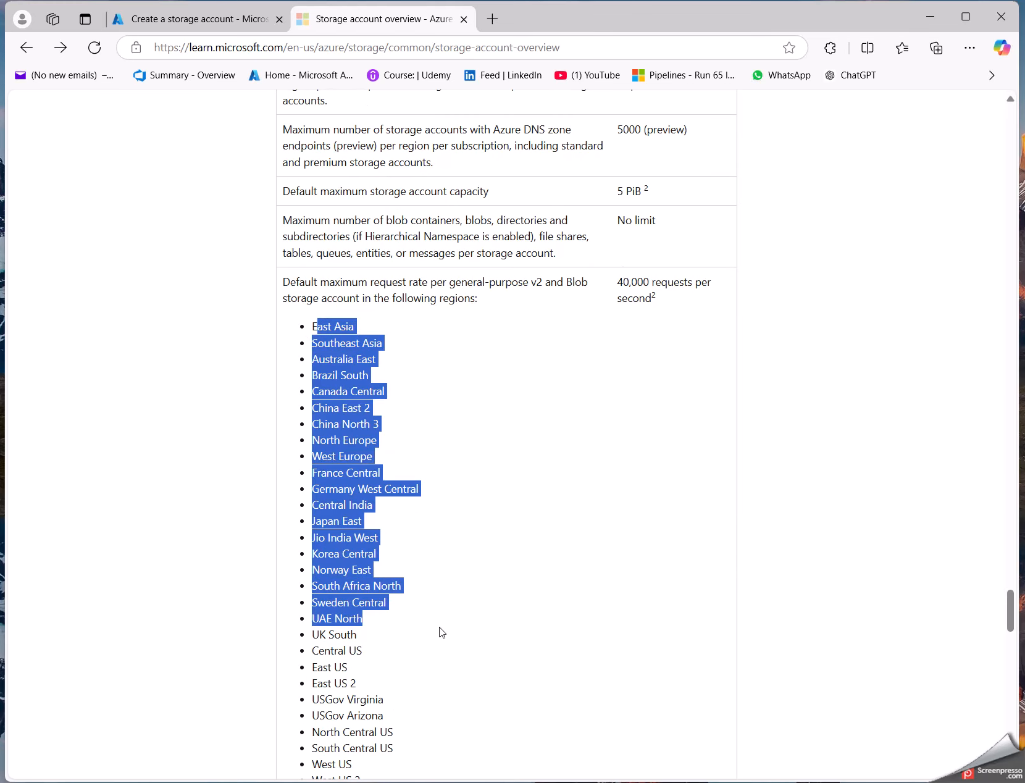
scroll(402, 655, down, 1)
scroll(404, 659, down, 6)
click(140, 551)
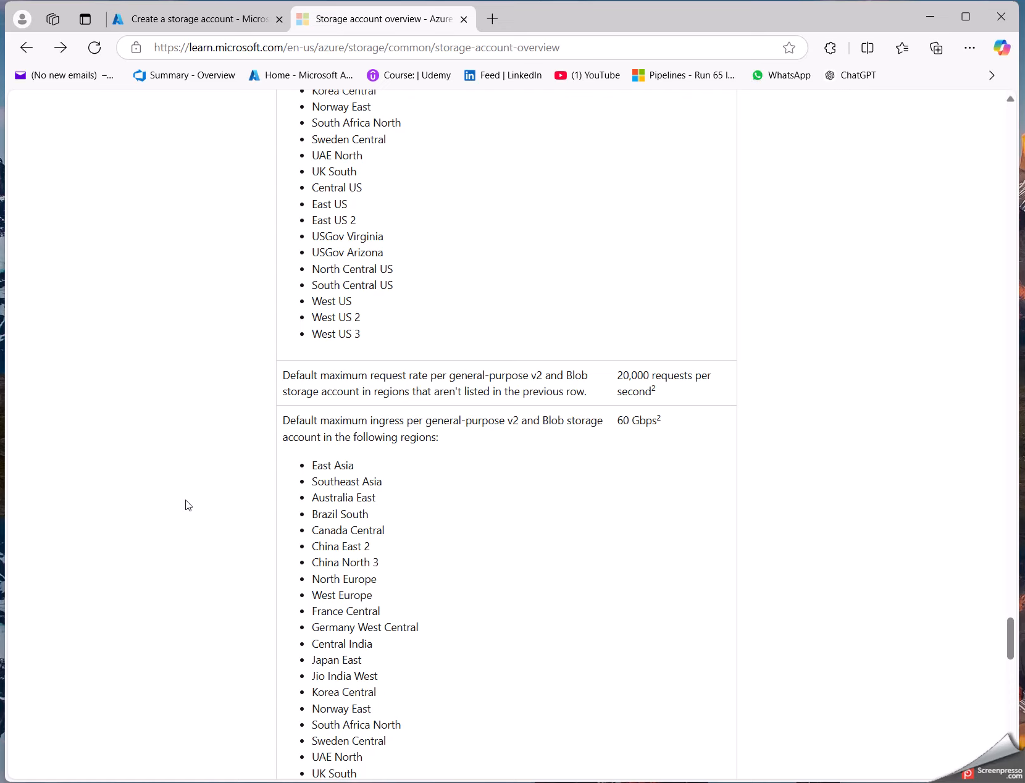
scroll(151, 432, down, 5)
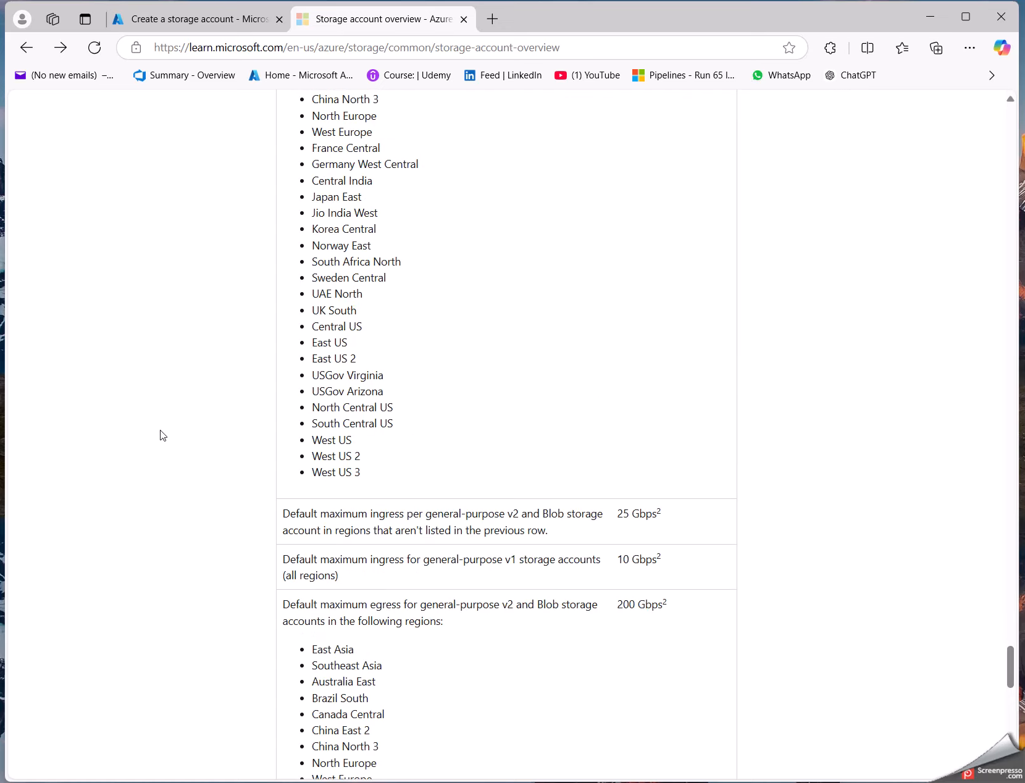
scroll(224, 561, down, 5)
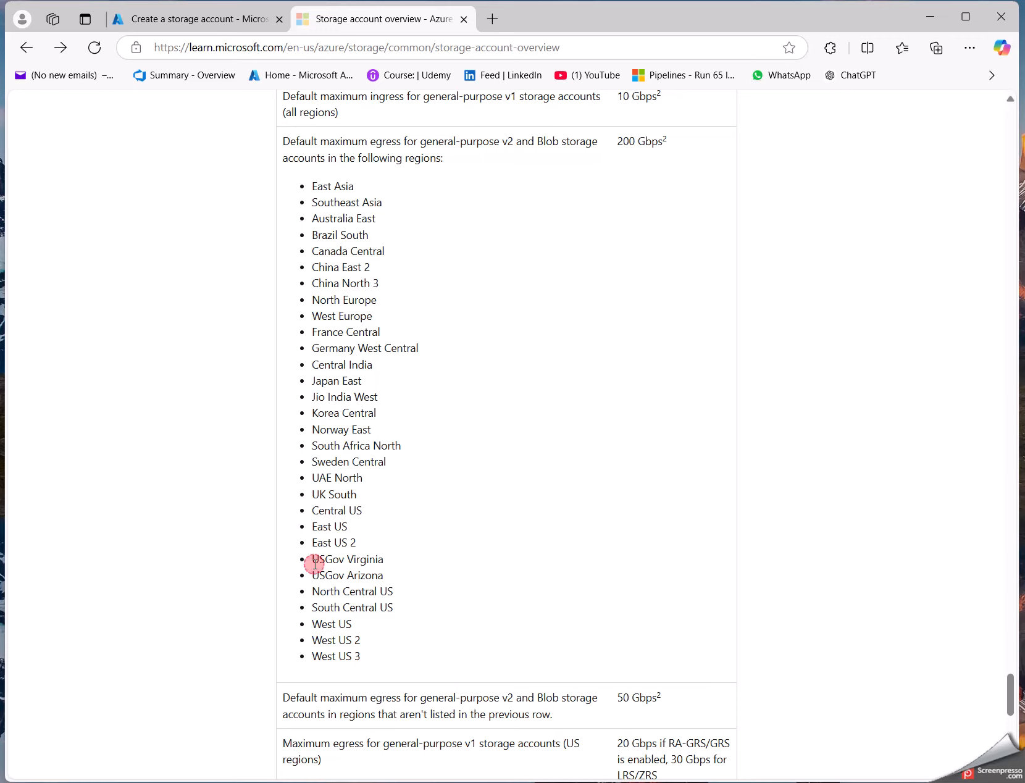
scroll(321, 395, up, 4)
Return to the storage account form and choose Azure Blob Storage or Azure Data Lake Storage Gen 2, Standard performance and Locally-redundant storage (LRS).
click(173, 17)
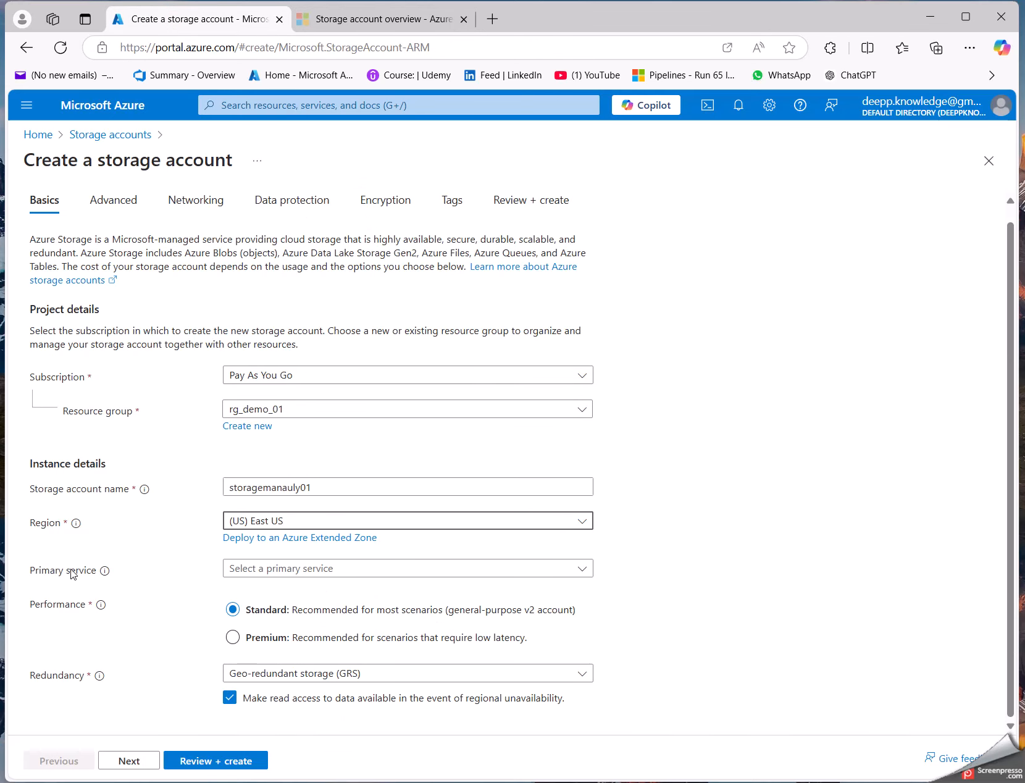
click(266, 578)
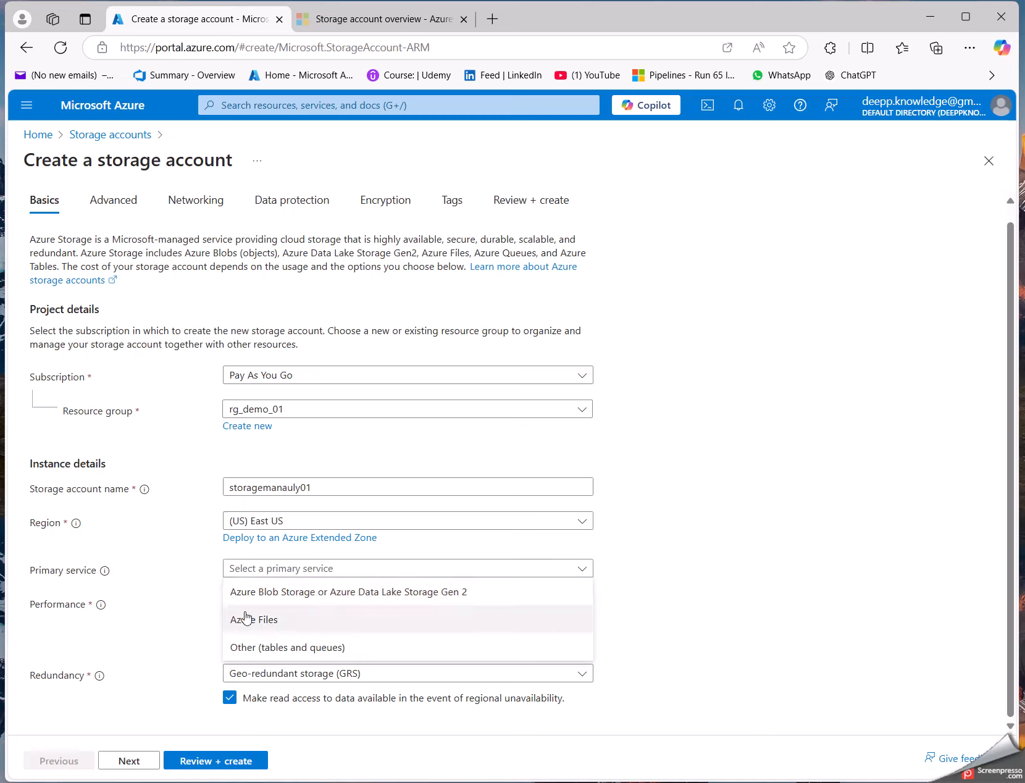
click(336, 596)
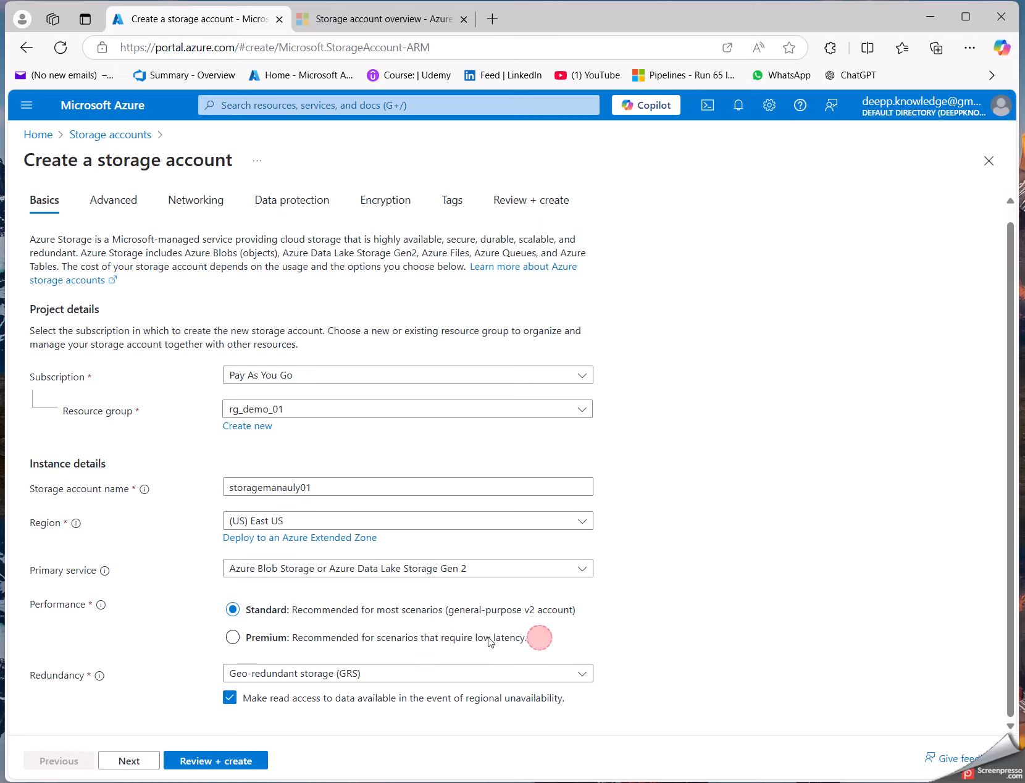
click(431, 636)
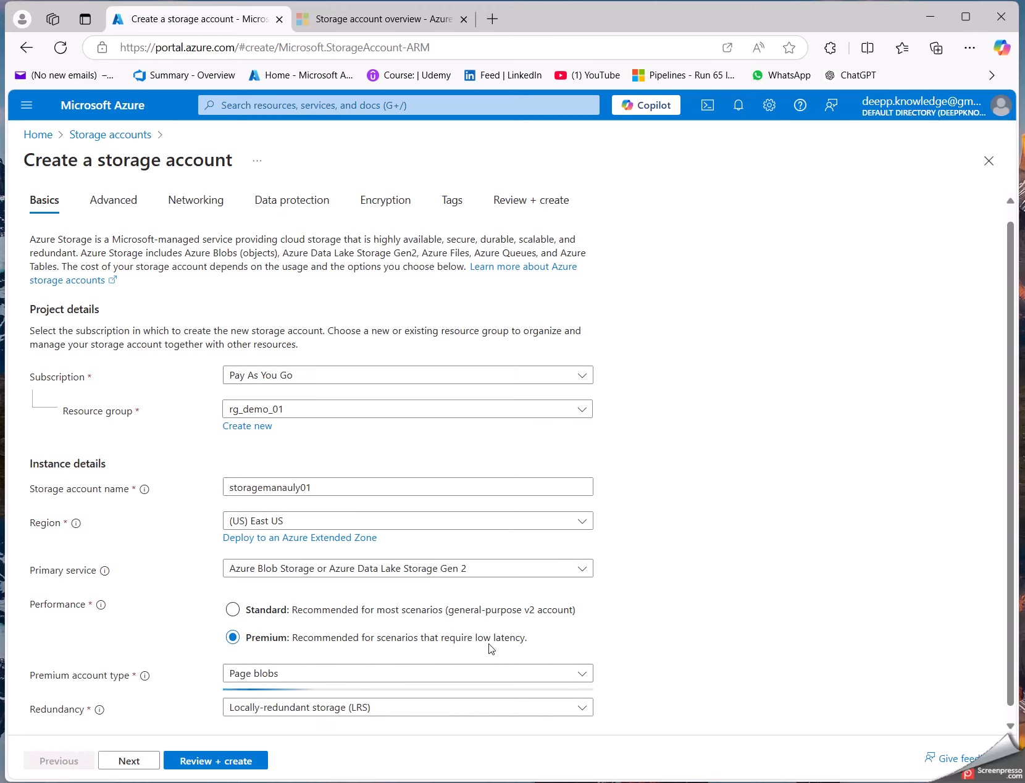
click(407, 612)
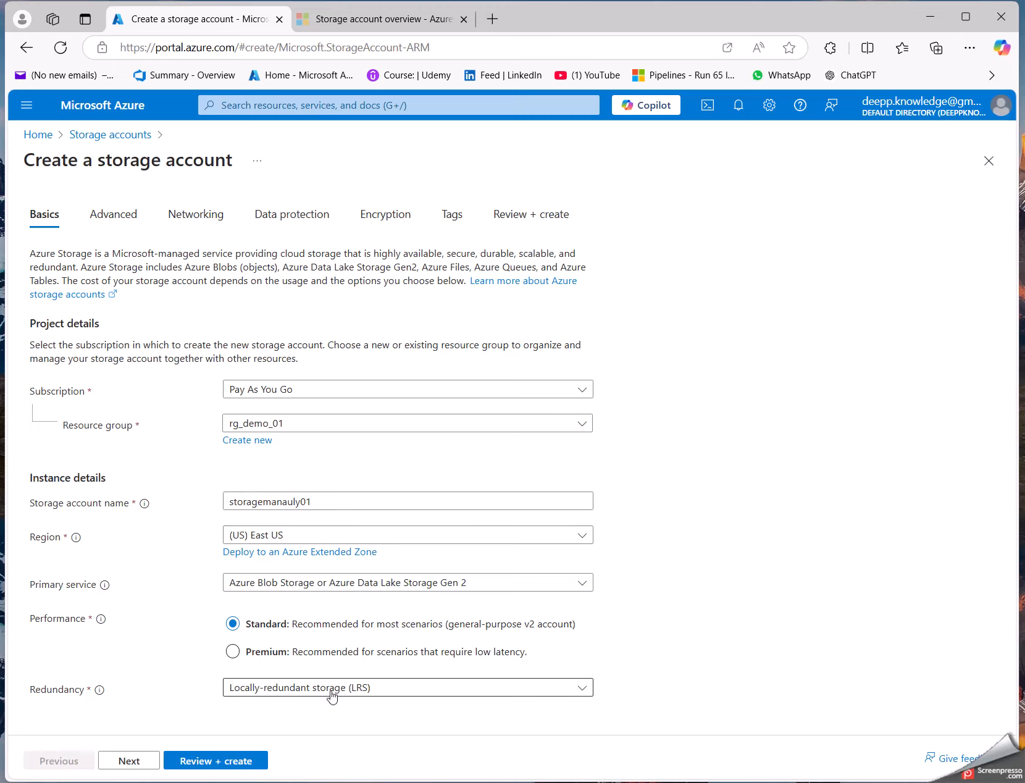
Proceed to the advanced settings, review the security options and select the Hot access tier for blob storage.
click(129, 760)
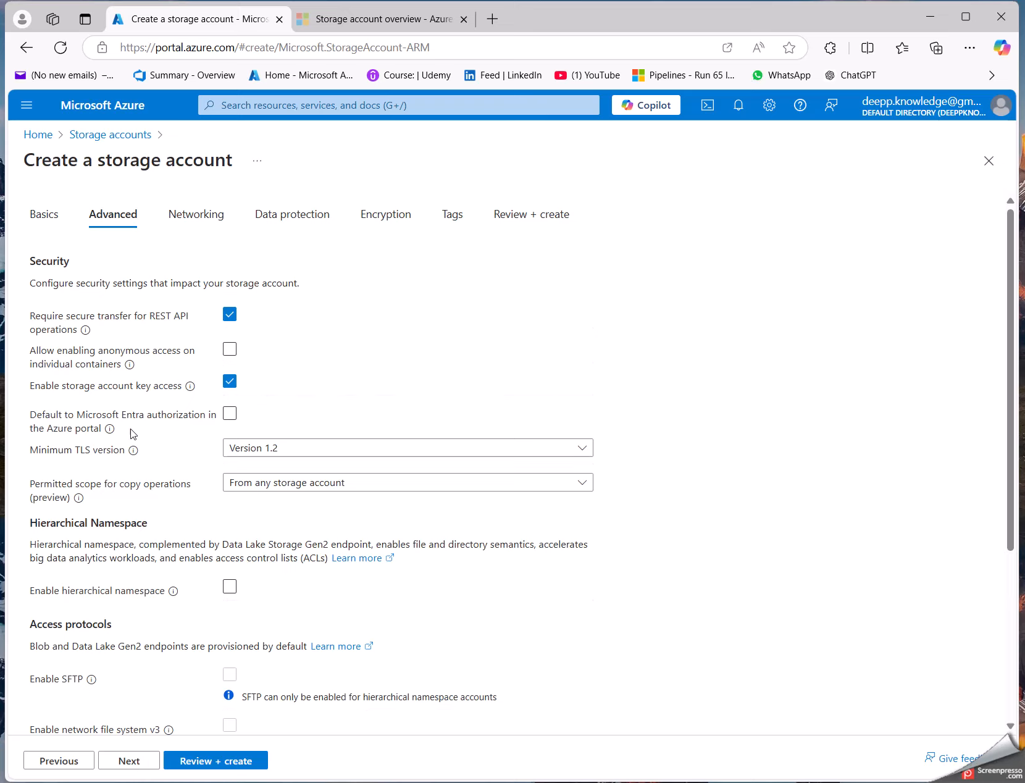
scroll(142, 450, down, 4)
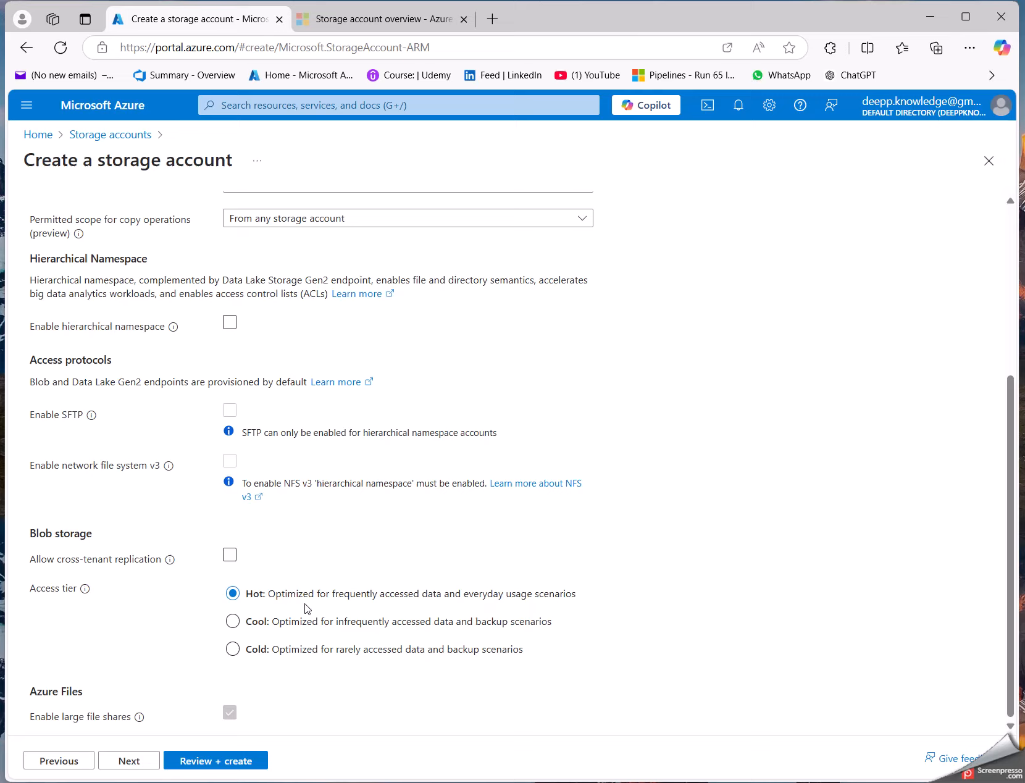
click(250, 594)
click(233, 649)
click(233, 594)
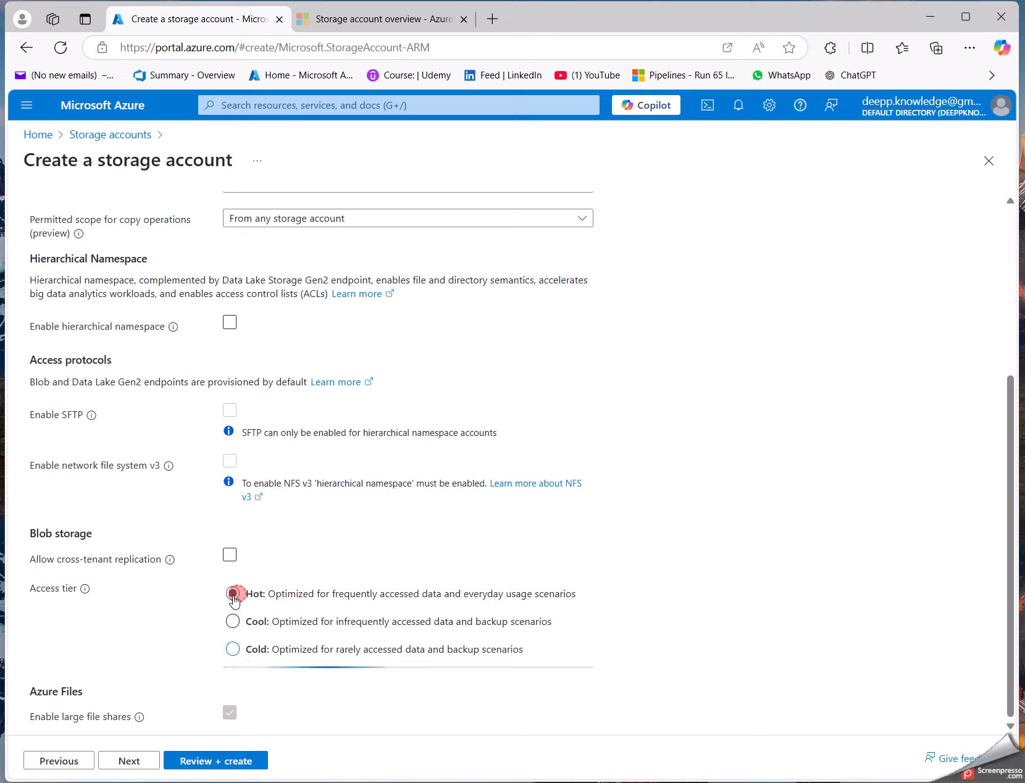
Review the networking, data protection and encryption settings, returning to data protection to read the soft delete, tracking and access control options.
click(129, 761)
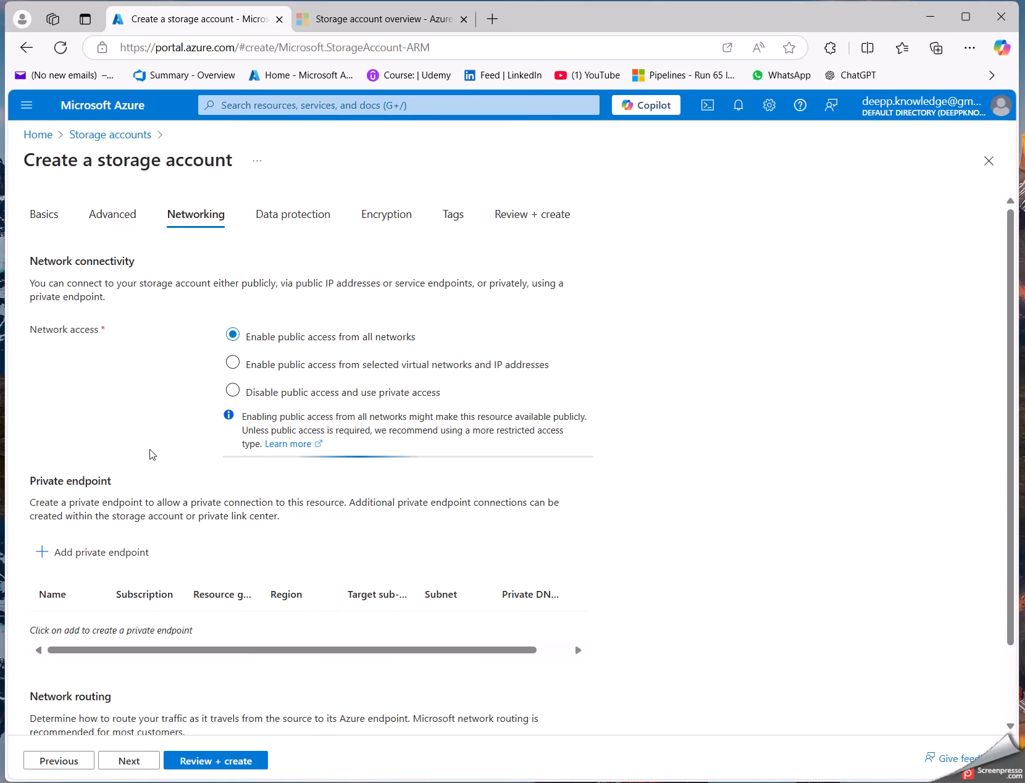
scroll(304, 515, down, 1)
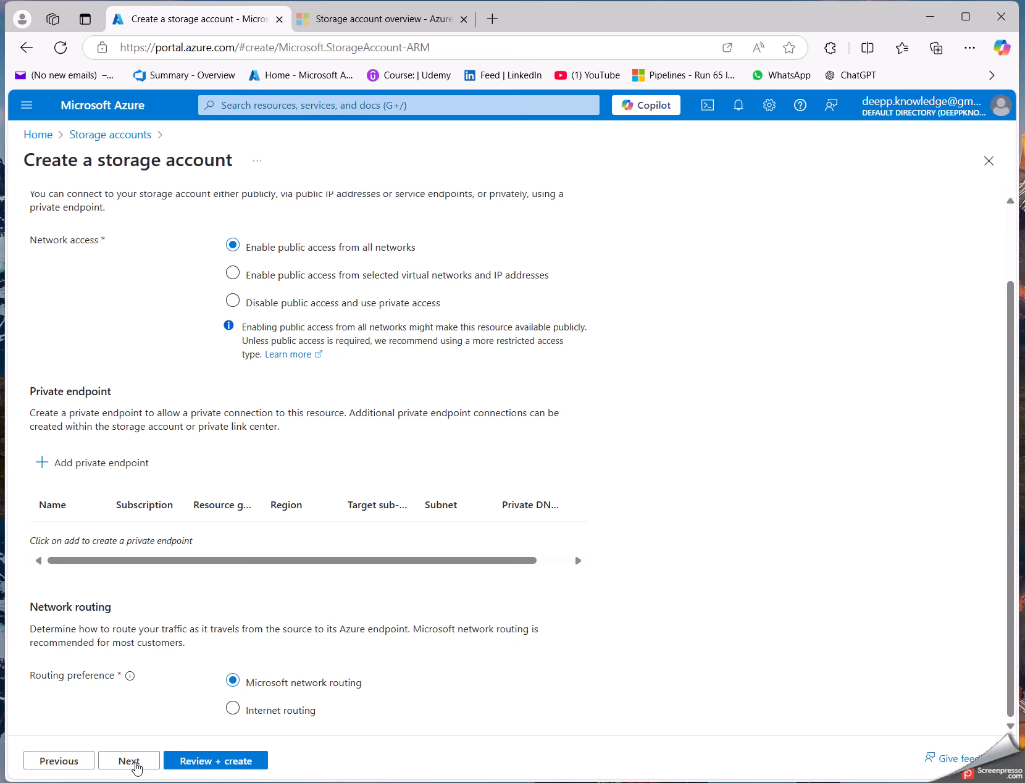
click(136, 767)
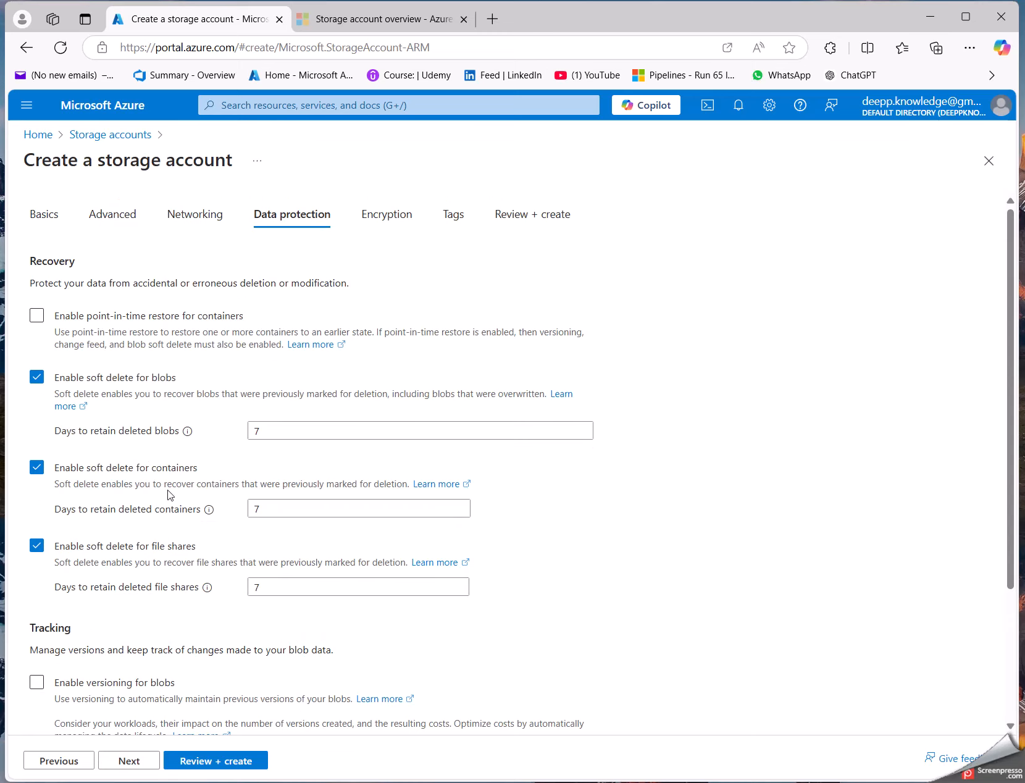
scroll(165, 656, down, 3)
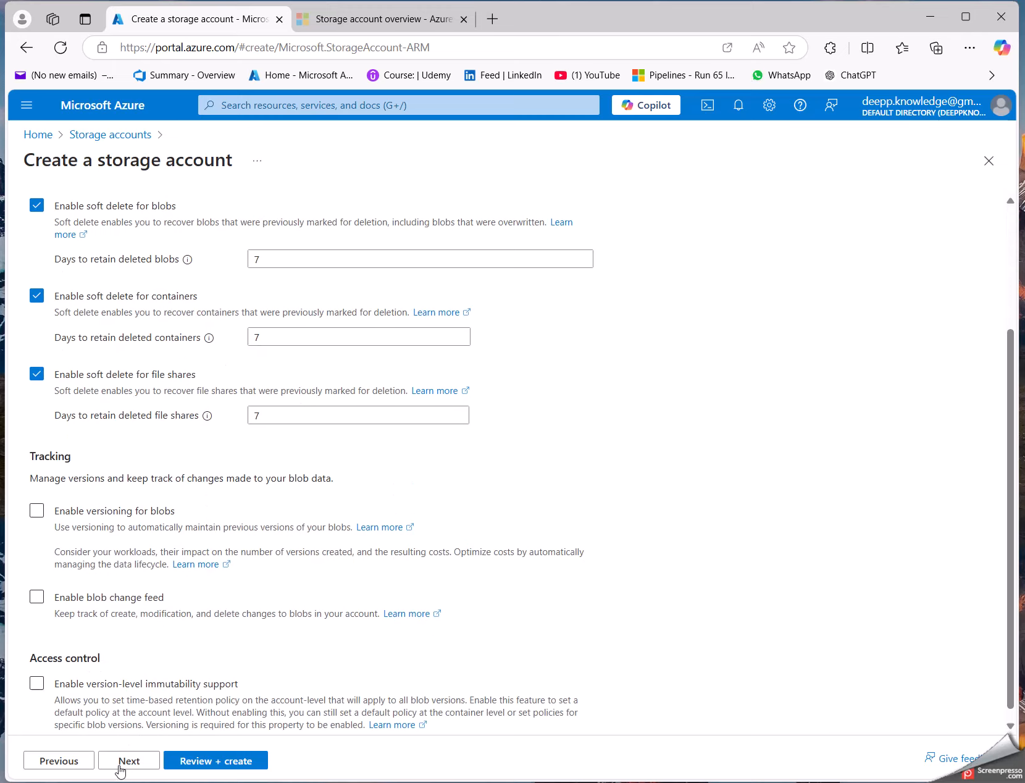
click(122, 762)
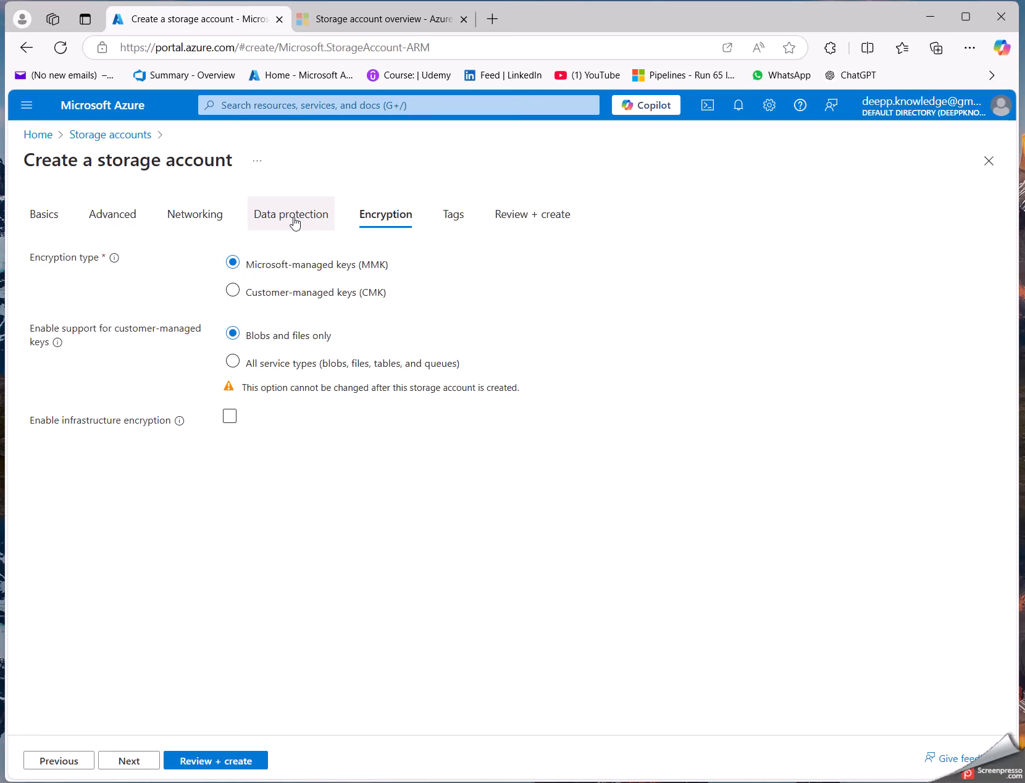
click(268, 212)
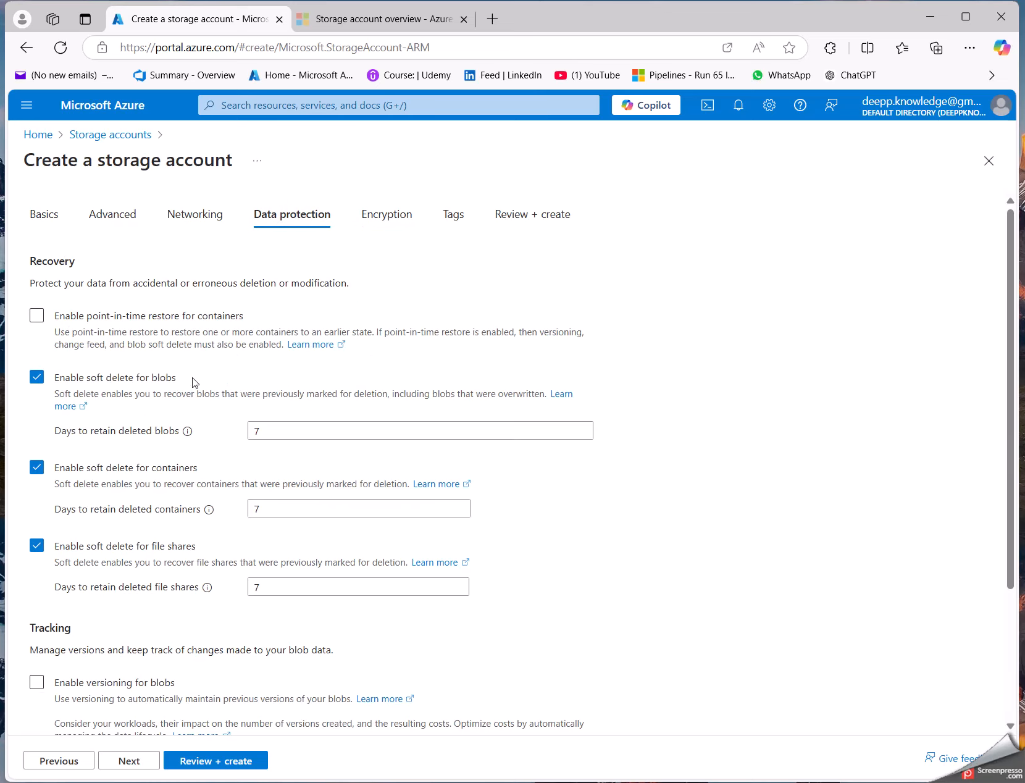
scroll(173, 436, down, 3)
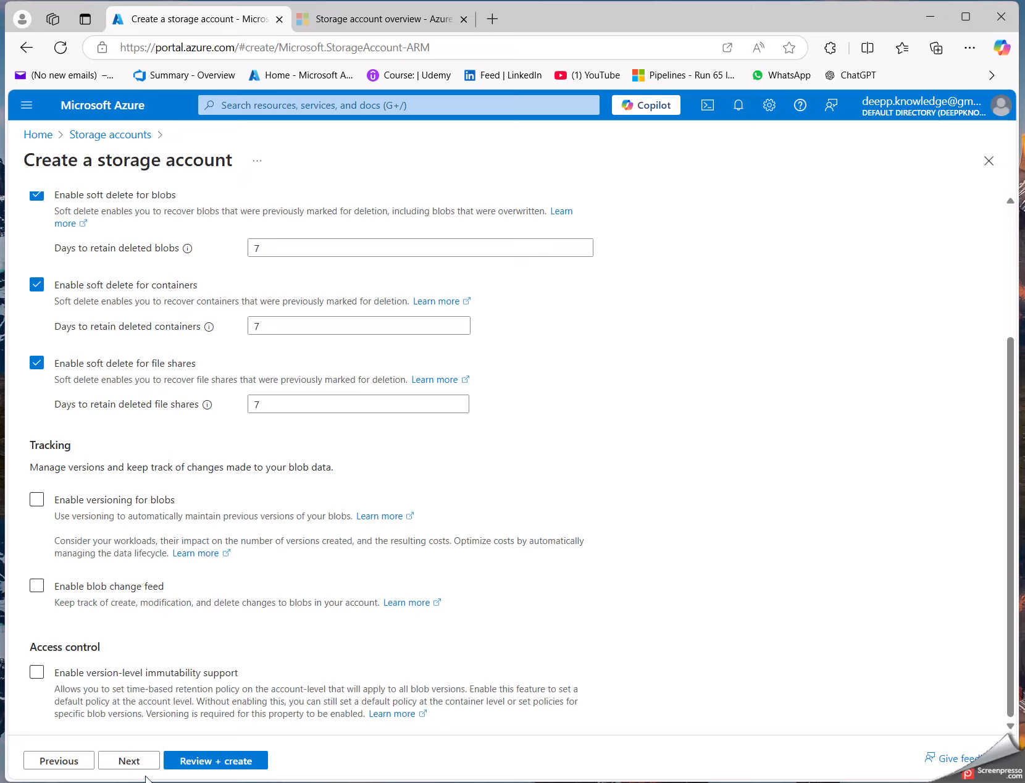
Proceed past the encryption and tags settings, leaving them unchanged, to the final review of the new storage account.
click(130, 761)
click(130, 766)
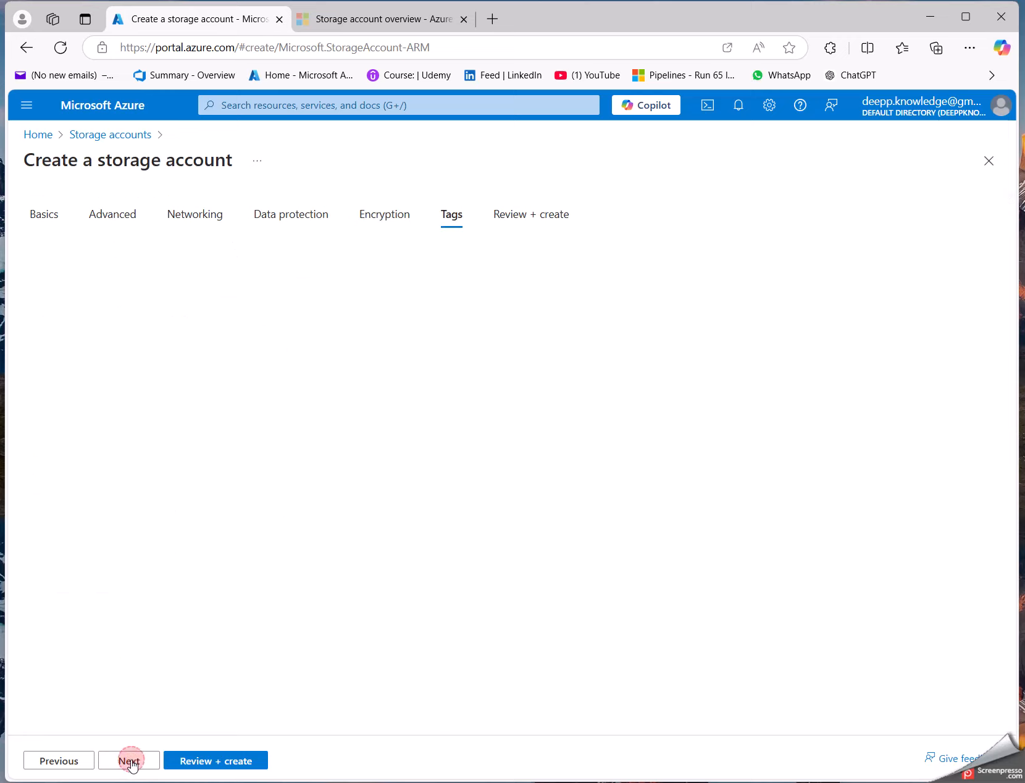
click(131, 768)
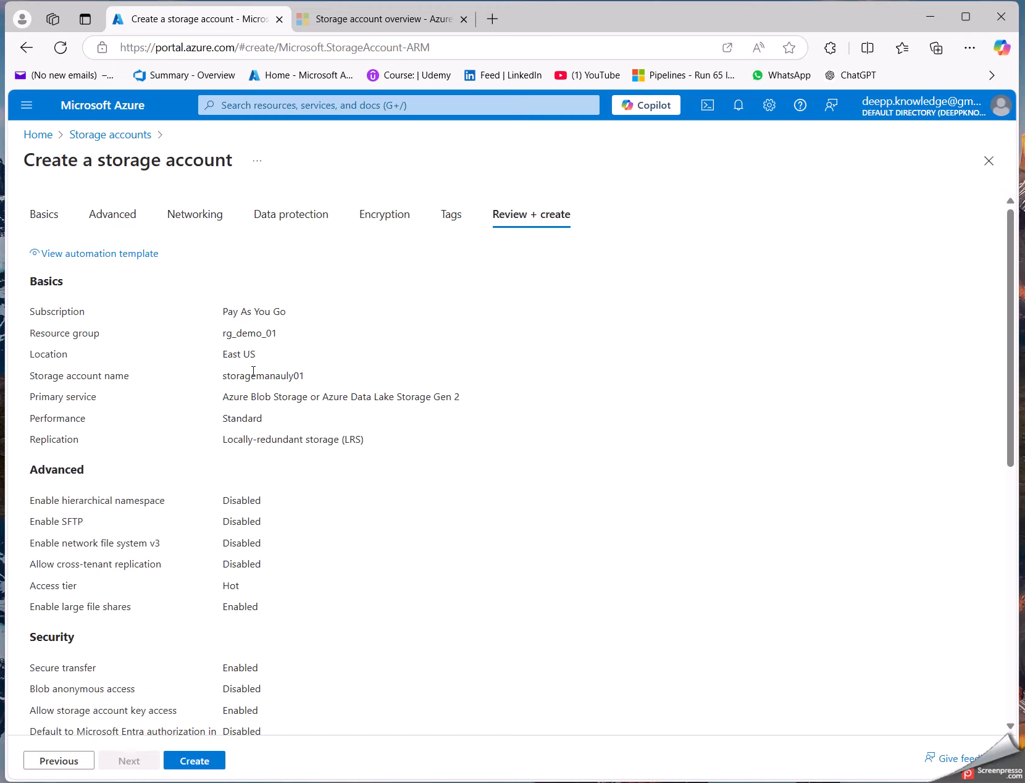
Examine the basic settings in the review summary, from subscription and resource group to primary service, performance and replication.
scroll(253, 371, down, 4)
scroll(185, 463, up, 4)
drag(45, 313, 221, 355)
click(90, 345)
drag(282, 375, 226, 375)
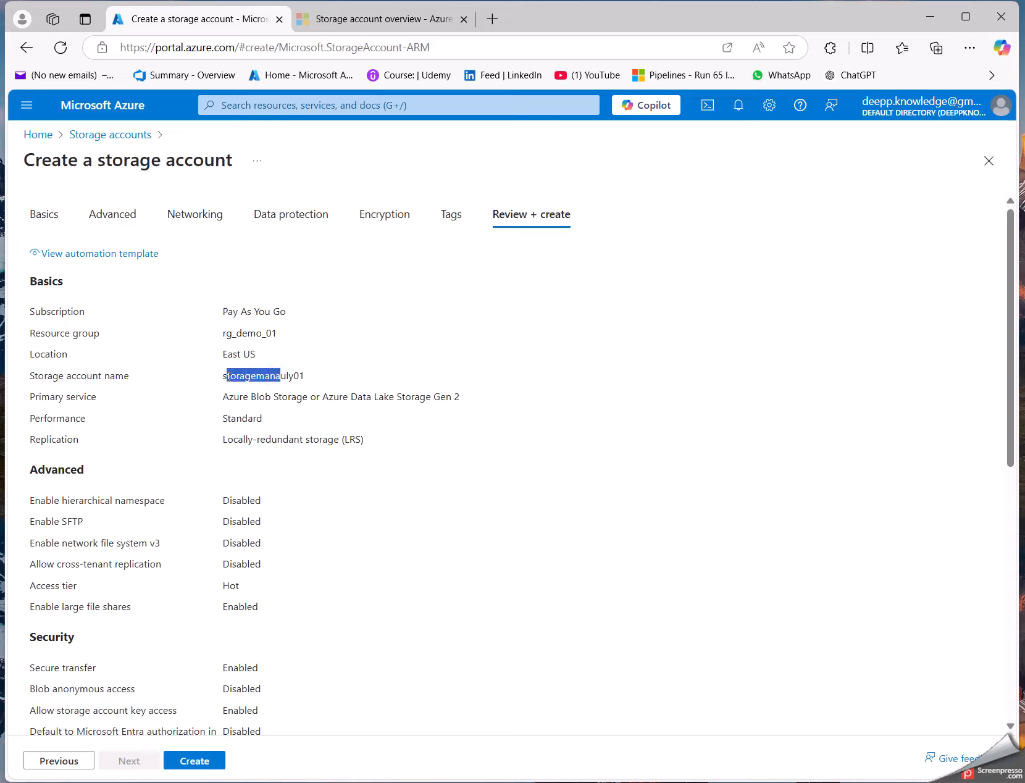
drag(97, 397, 34, 397)
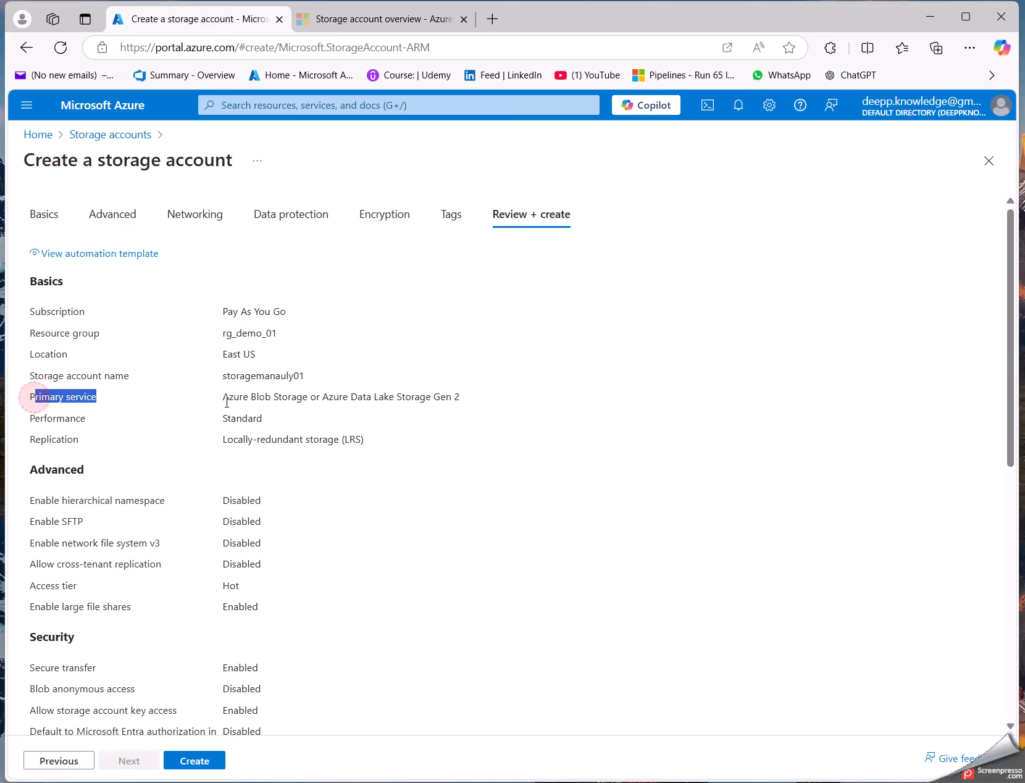
drag(227, 402, 286, 402)
click(286, 400)
click(41, 423)
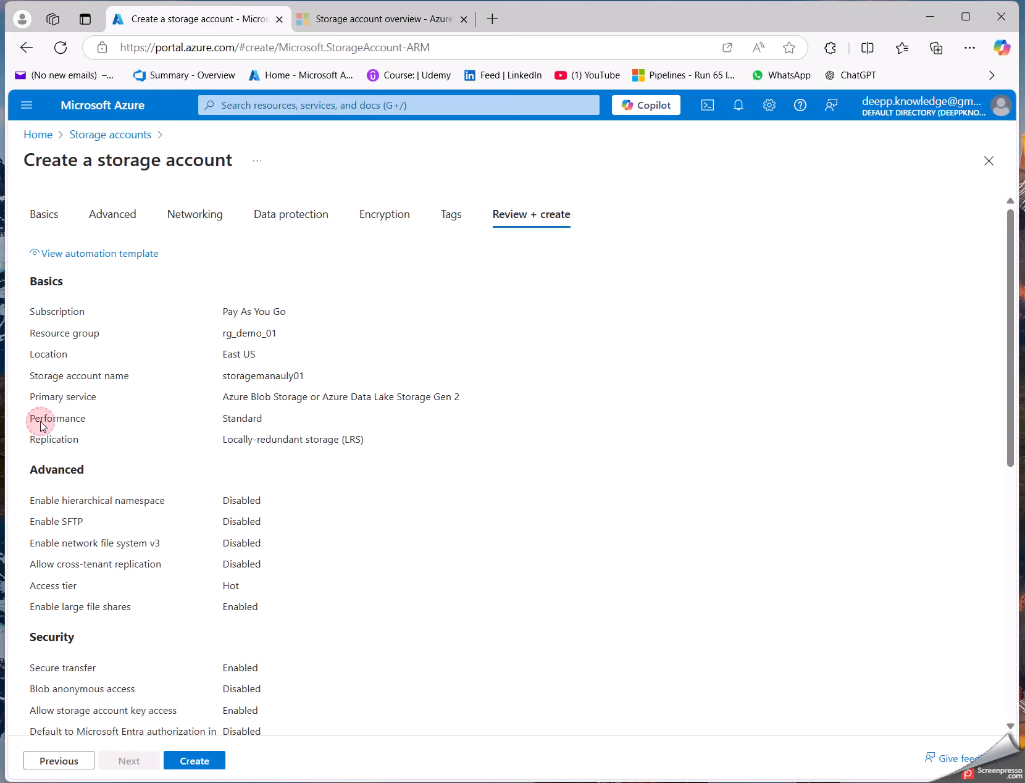
click(245, 422)
click(240, 440)
Check the advanced, security, networking, data protection and encryption summary and create the storage account storagemanauly01.
scroll(103, 349, down, 2)
double_click(258, 346)
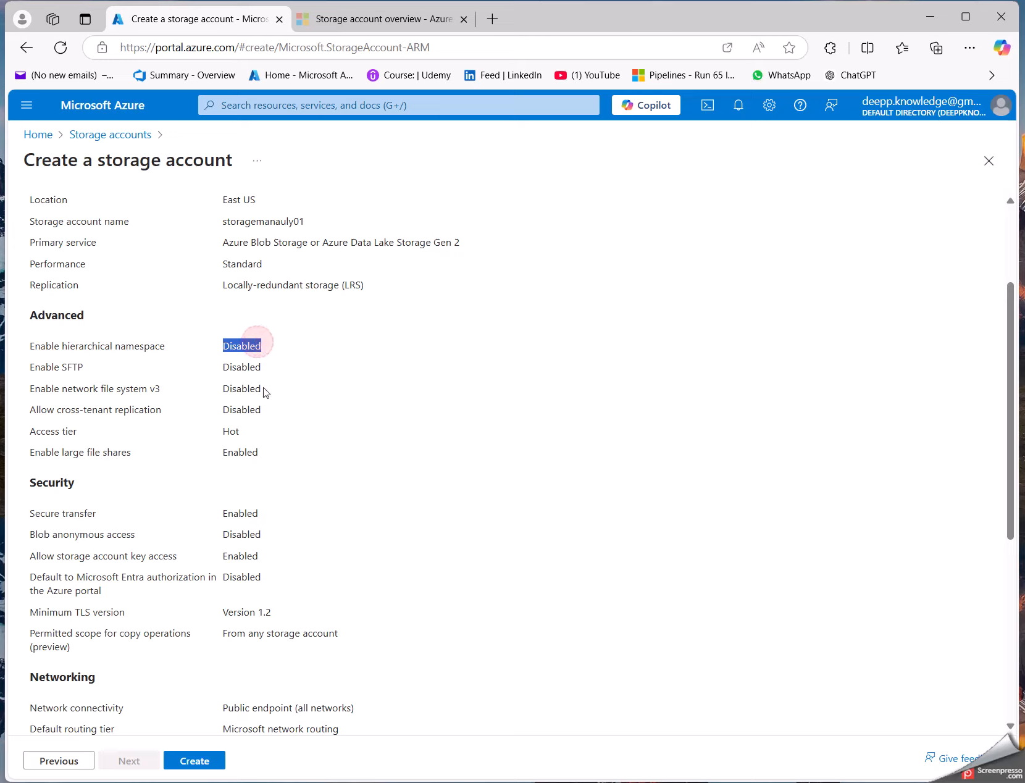
double_click(242, 370)
click(245, 412)
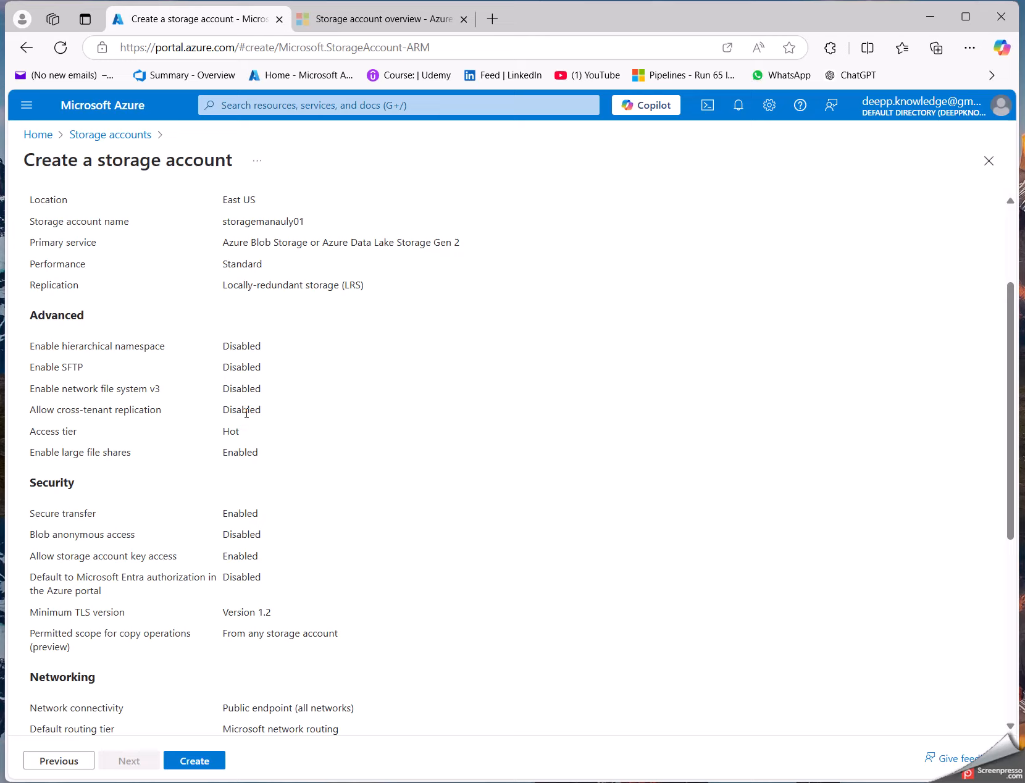
scroll(258, 552, down, 2)
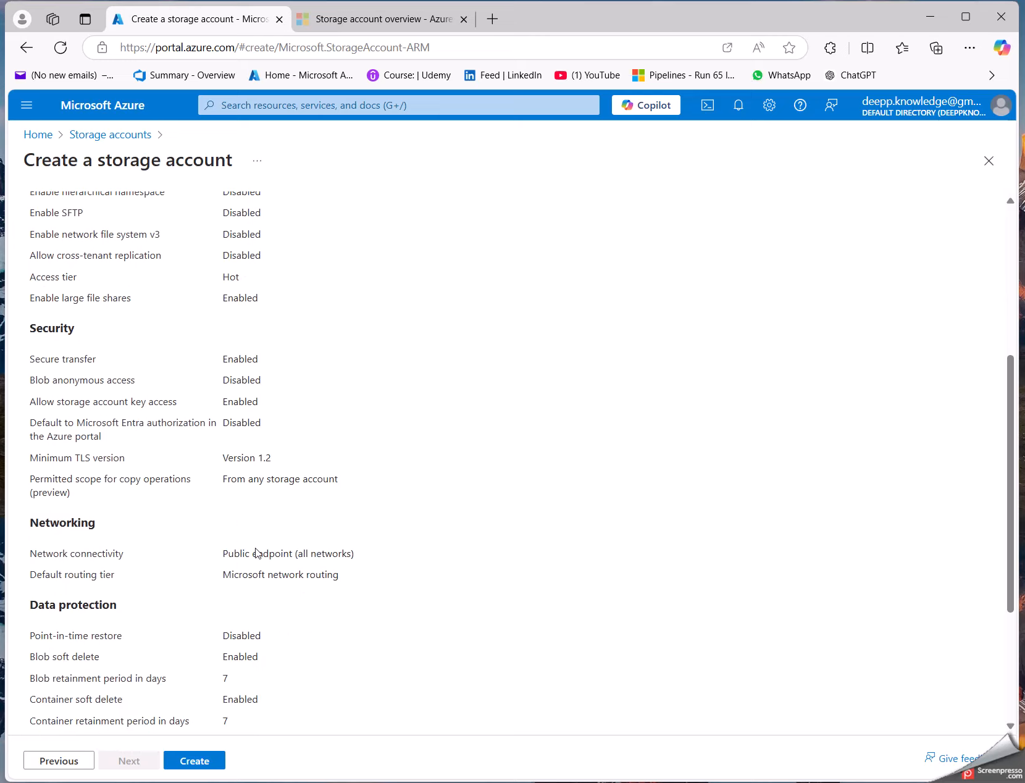
scroll(255, 543, down, 3)
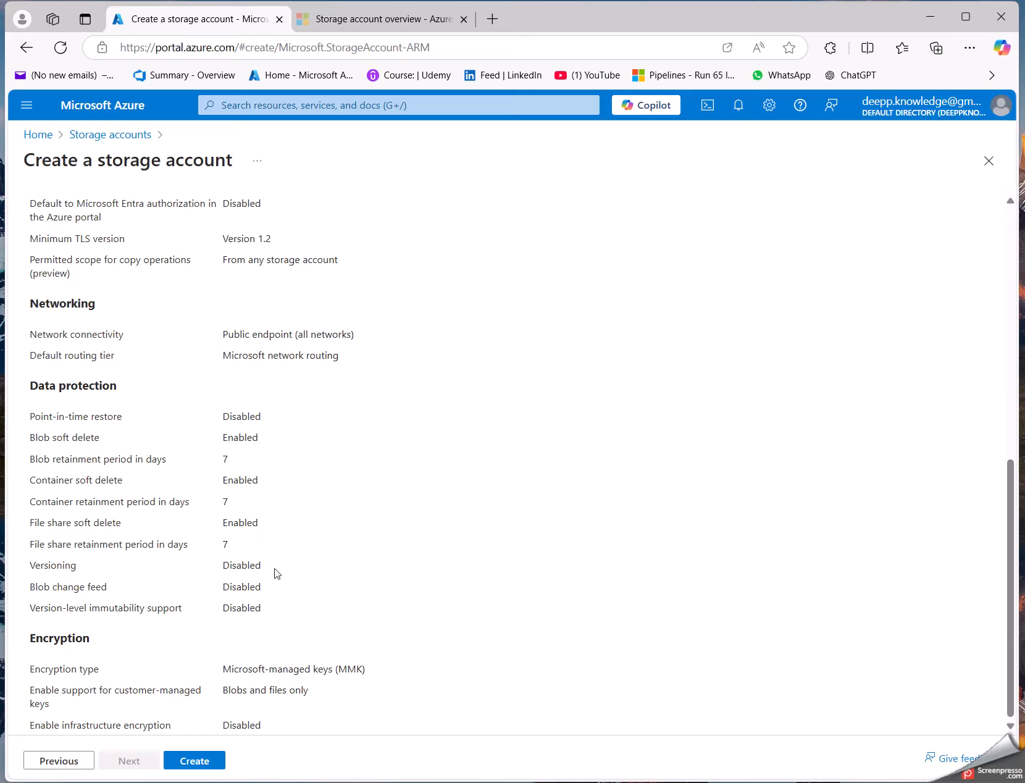
click(183, 765)
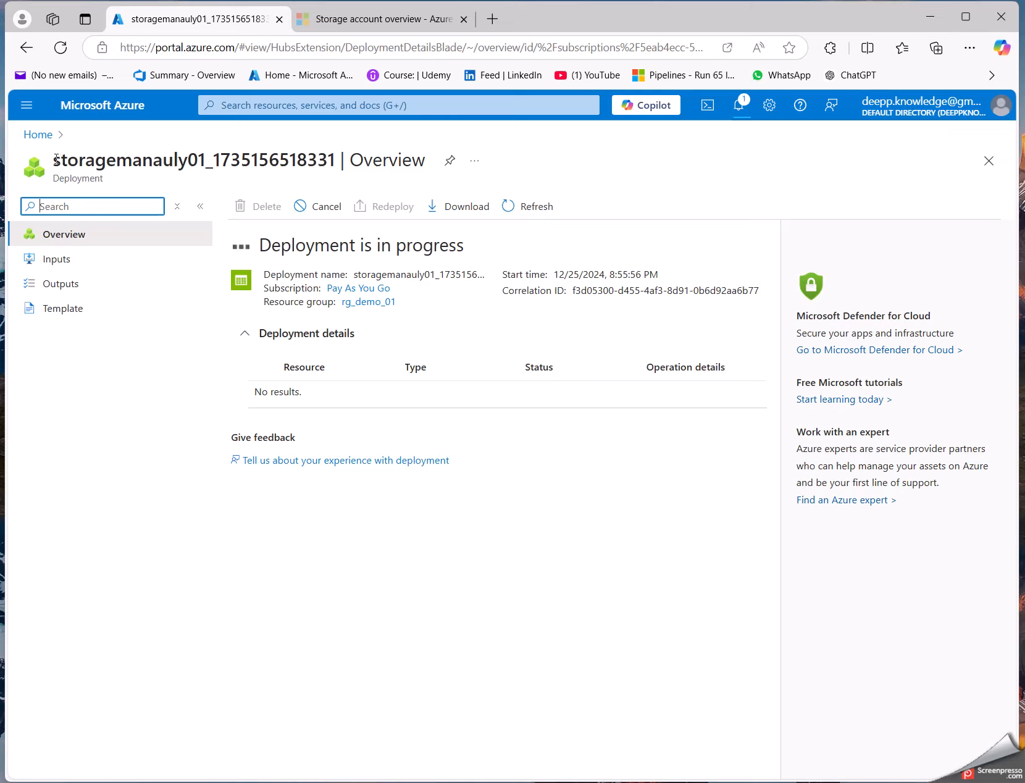
drag(56, 159, 89, 163)
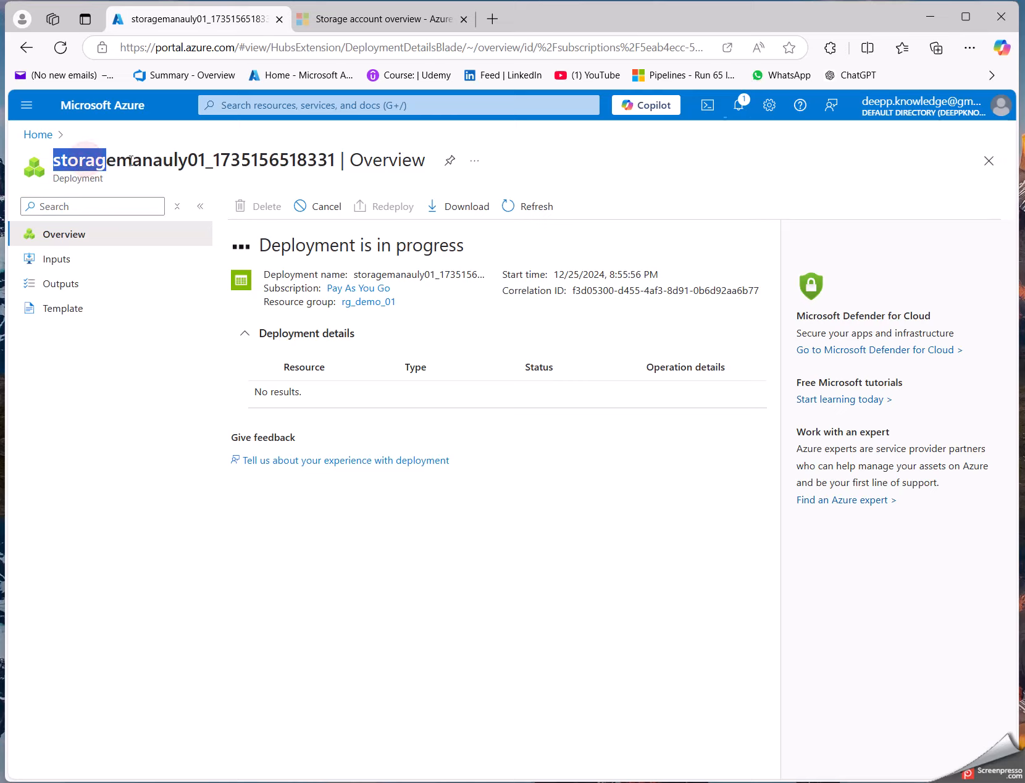
click(130, 160)
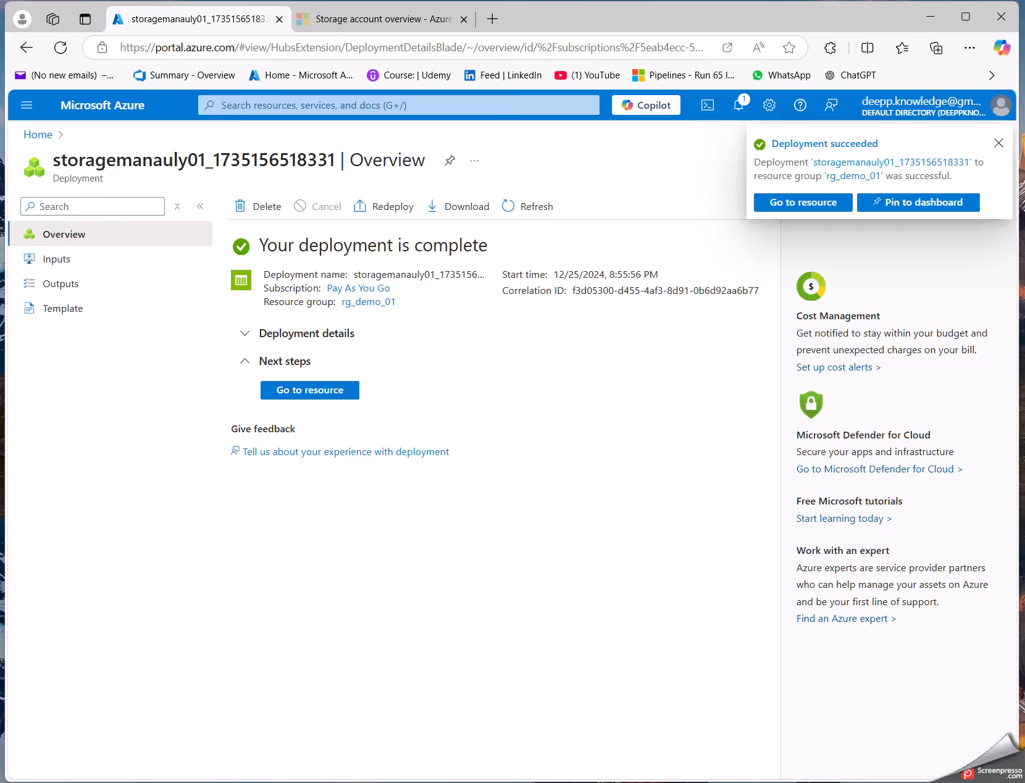
Open the storage account storagemanauly01 from the portal home page and examine its essentials and its service, security and networking properties.
click(50, 142)
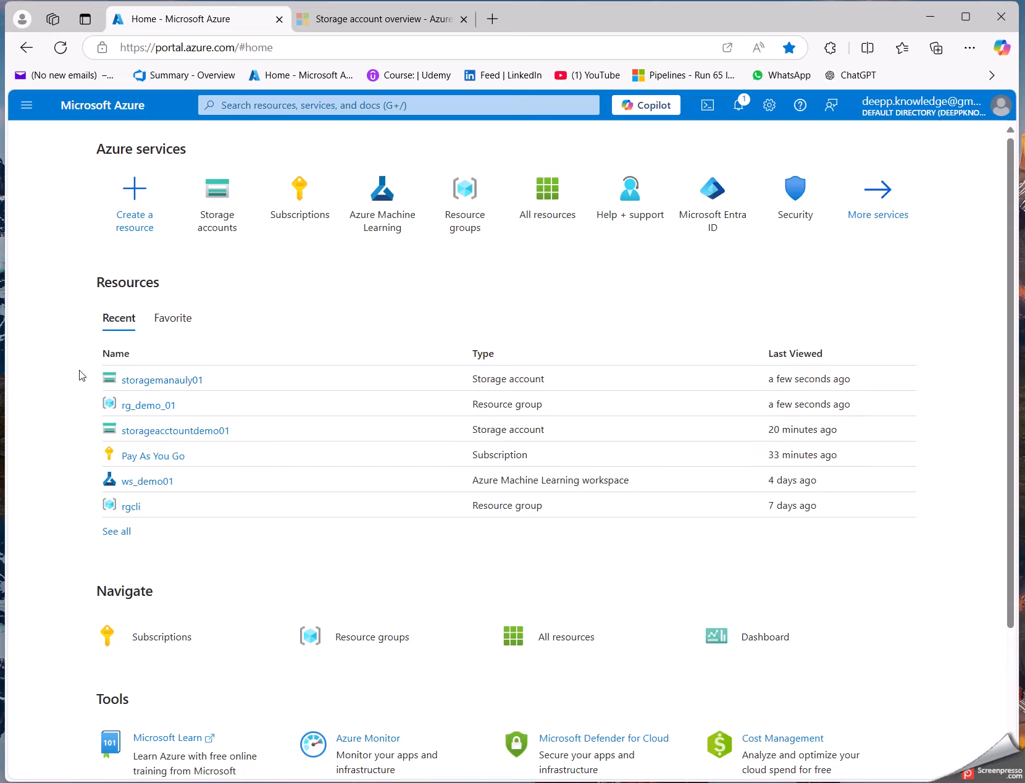
click(153, 381)
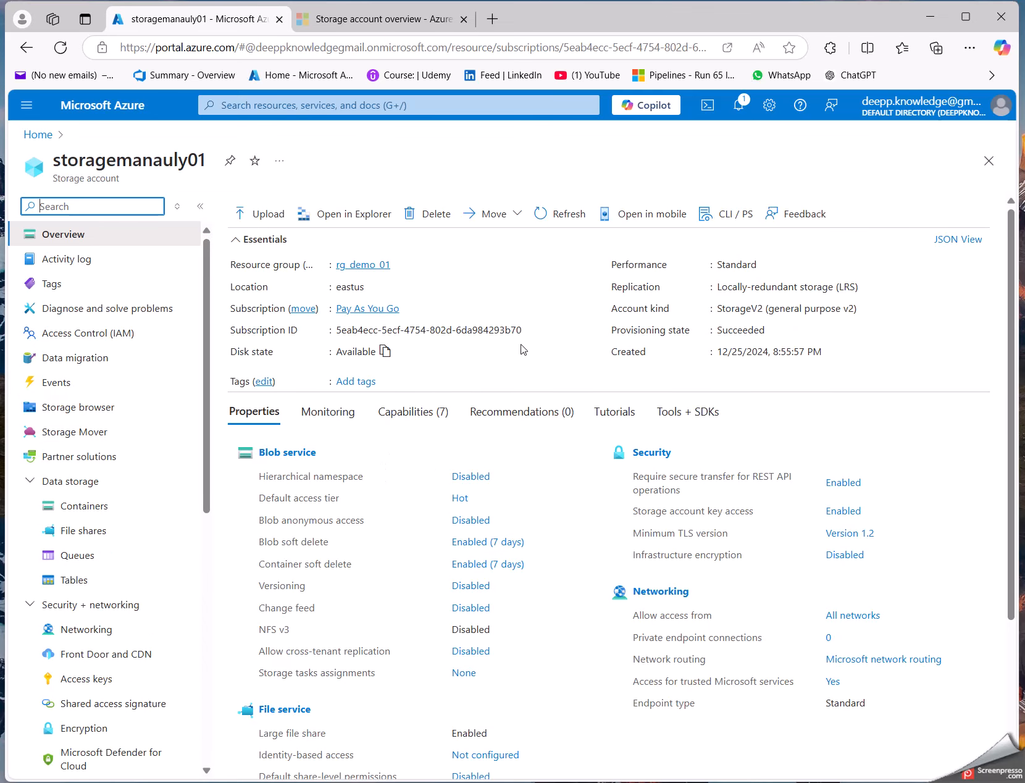
drag(245, 264, 632, 267)
click(632, 270)
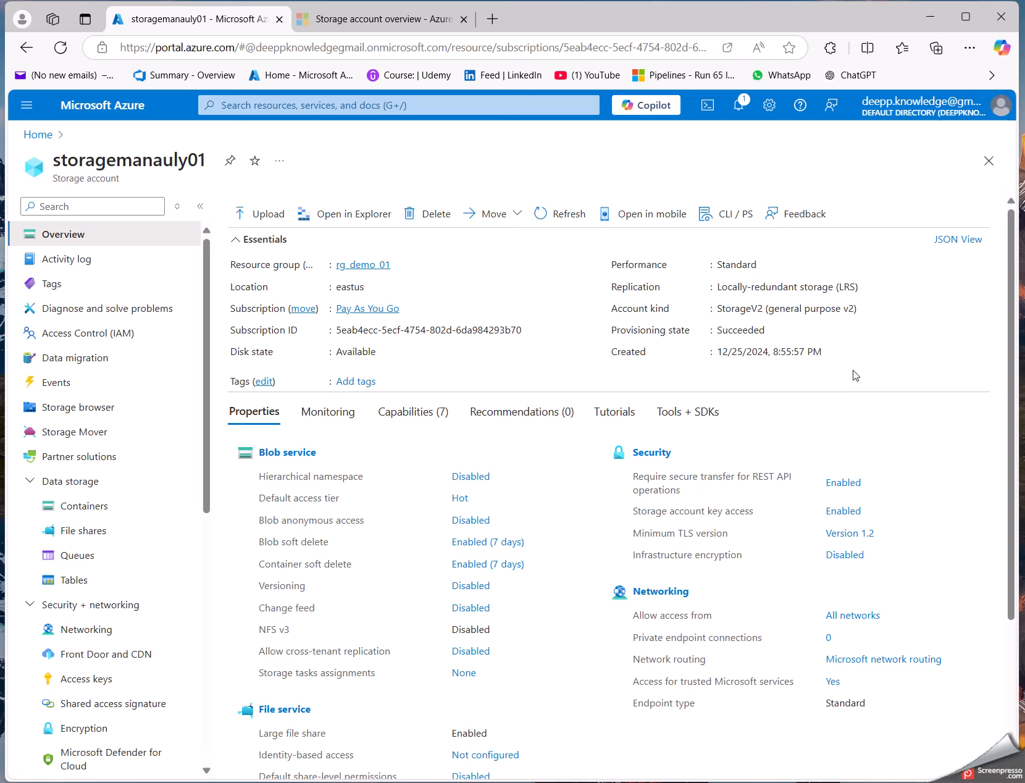
scroll(796, 351, down, 3)
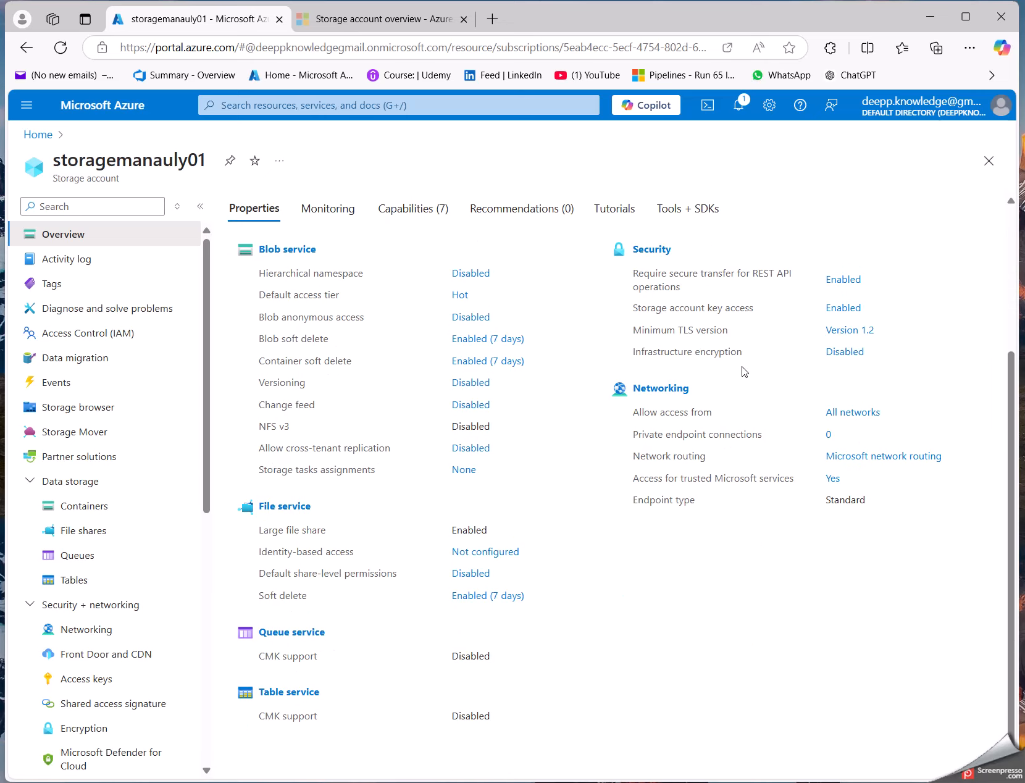
scroll(743, 371, up, 1)
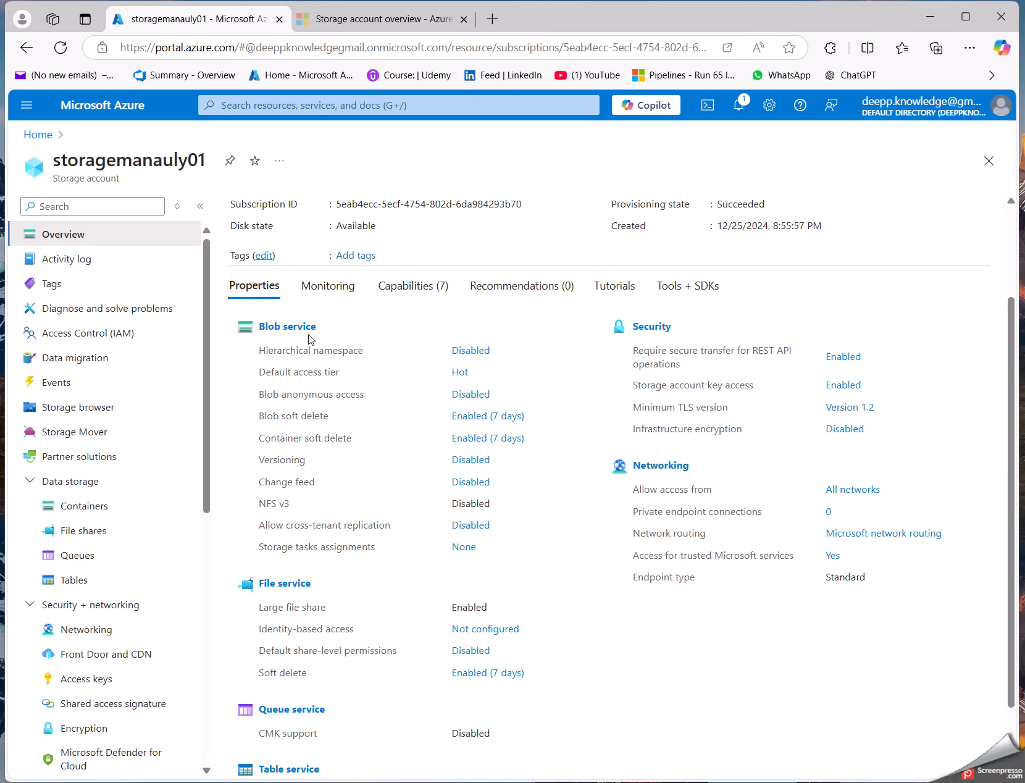
scroll(350, 421, up, 1)
scroll(354, 420, up, 1)
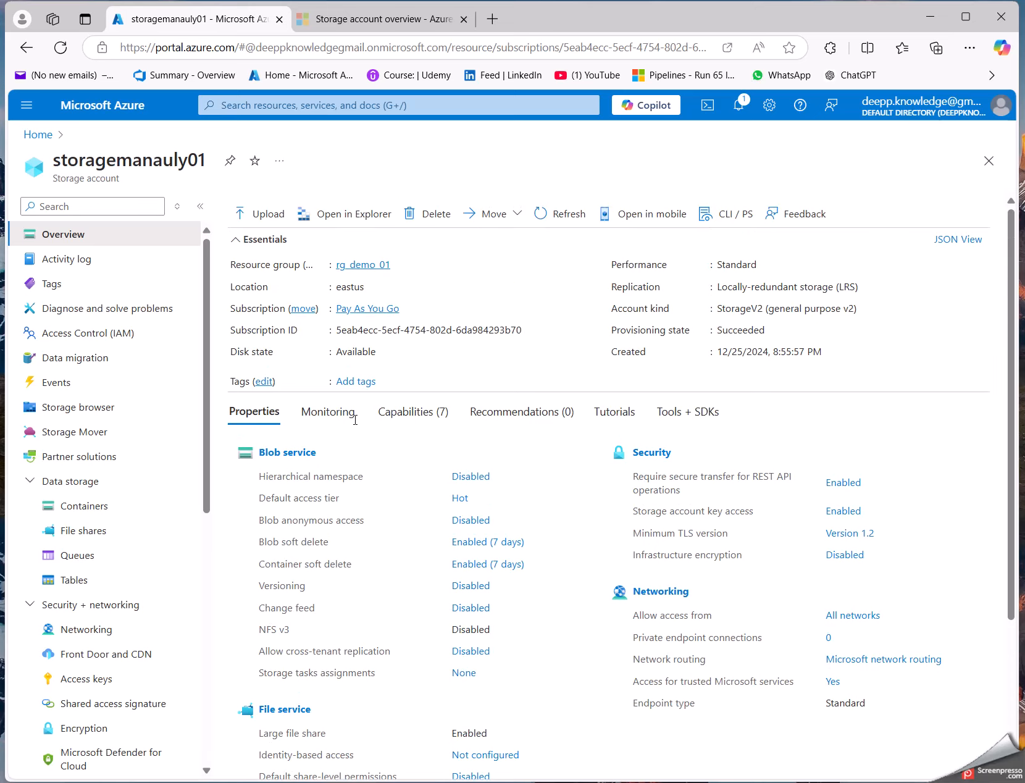